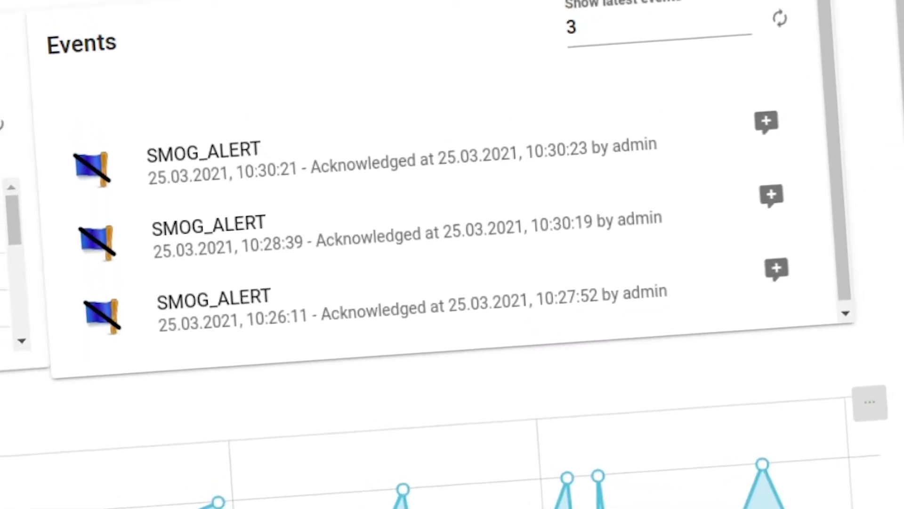
type("-shift")
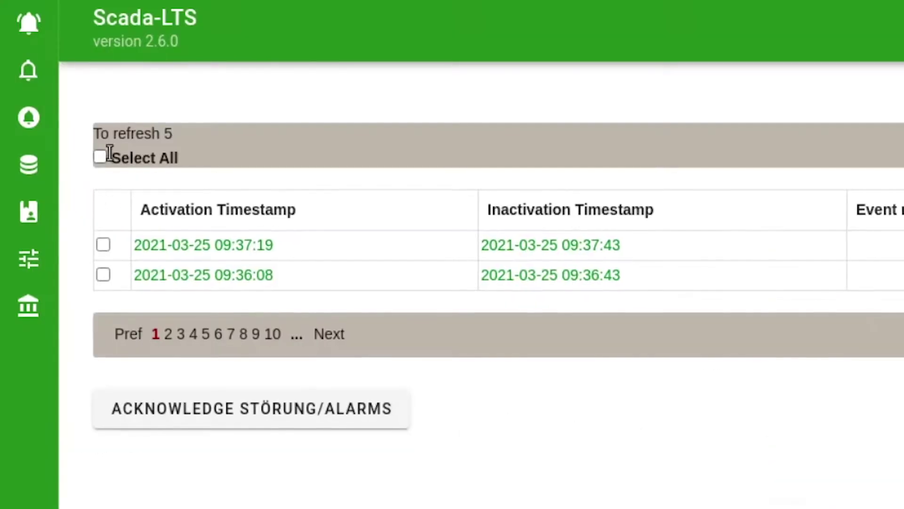
Select every active alarm on the classic watch list and acknowledge them
left_click(100, 158)
left_click(212, 411)
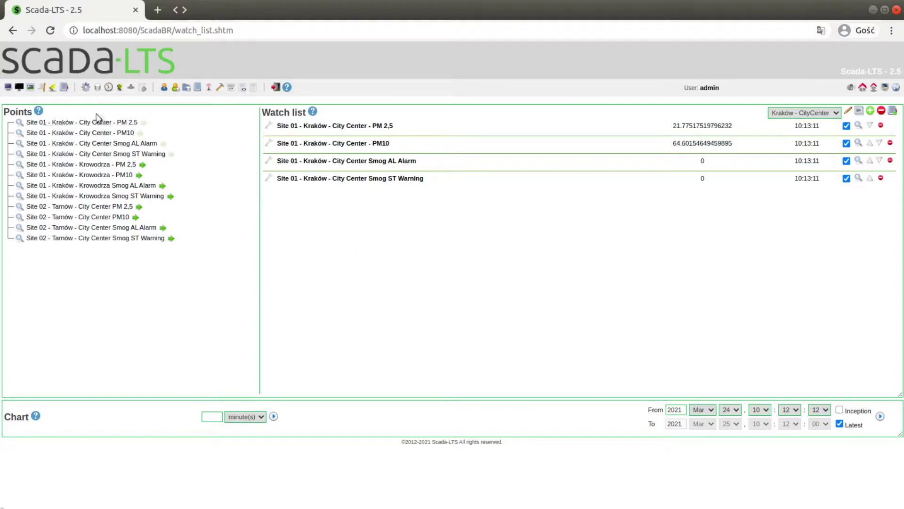
From the new interface's Recipient Lists page, start a new list to be named Day-shift
left_click(50, 90)
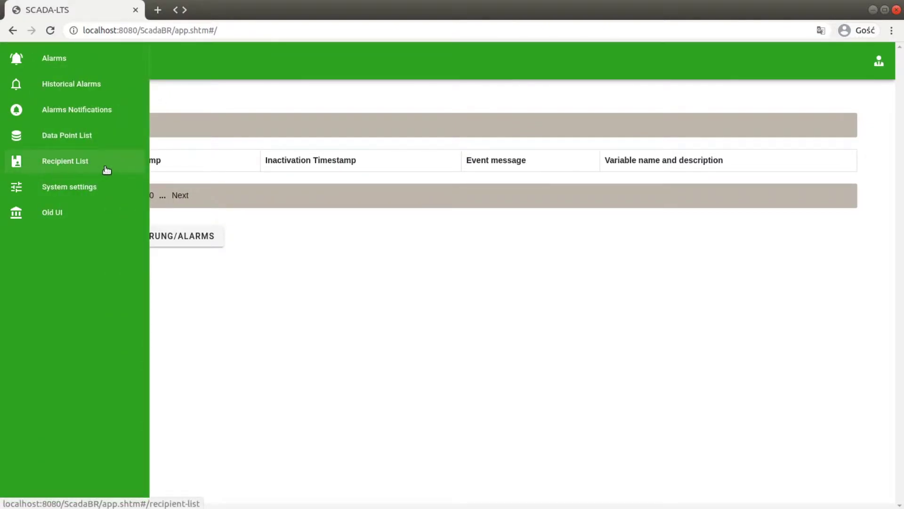
left_click(106, 169)
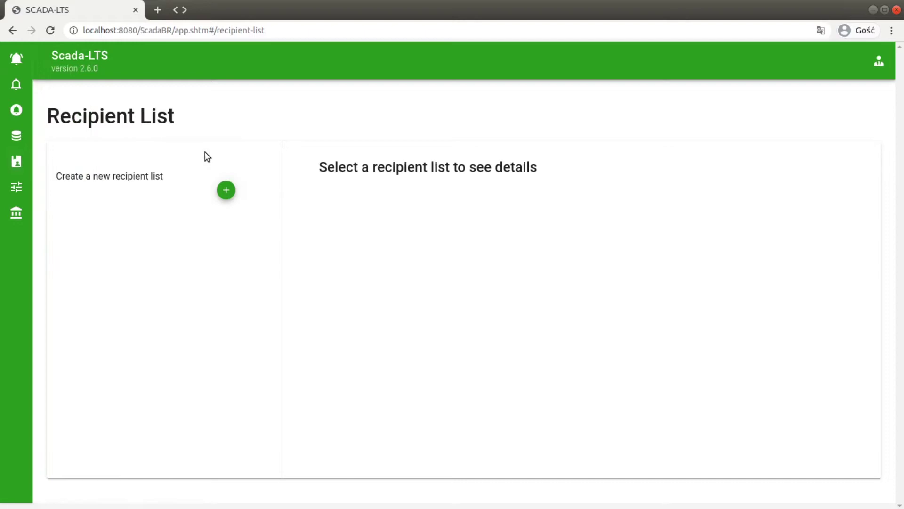
left_click(228, 190)
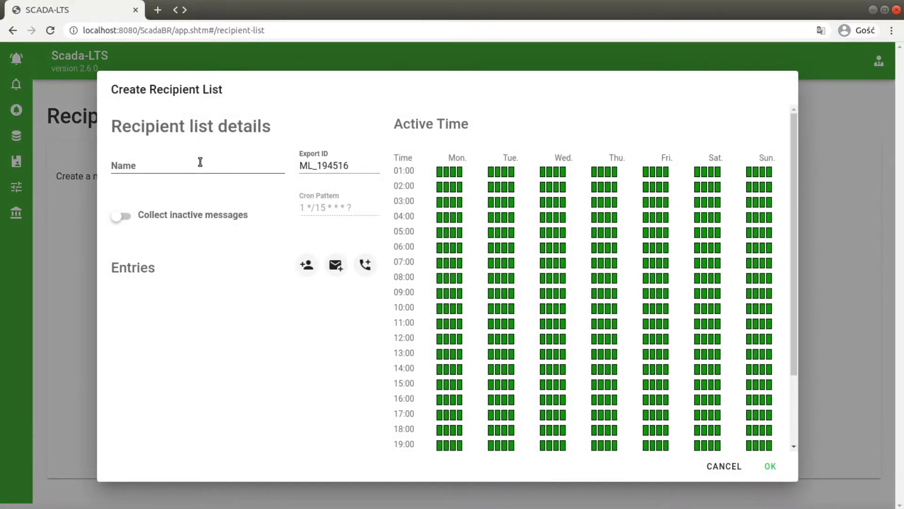
left_click(194, 163)
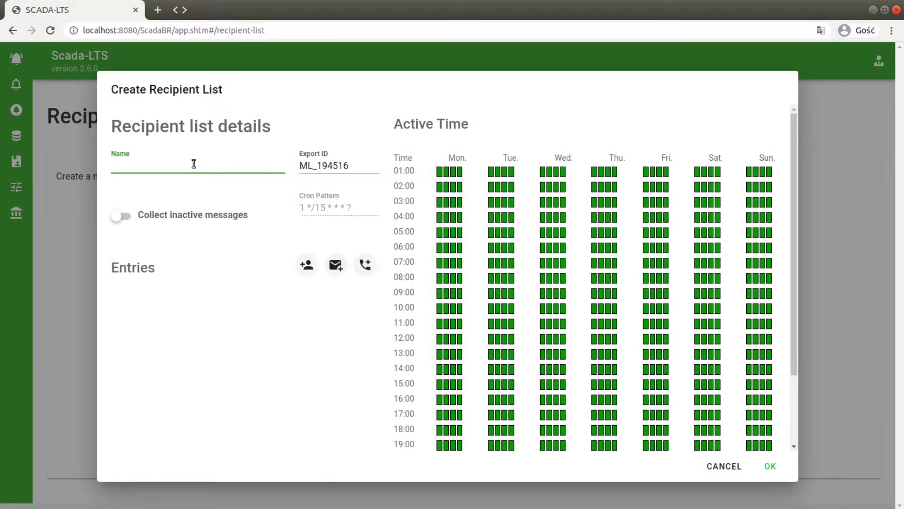
type("Day-")
type("shift")
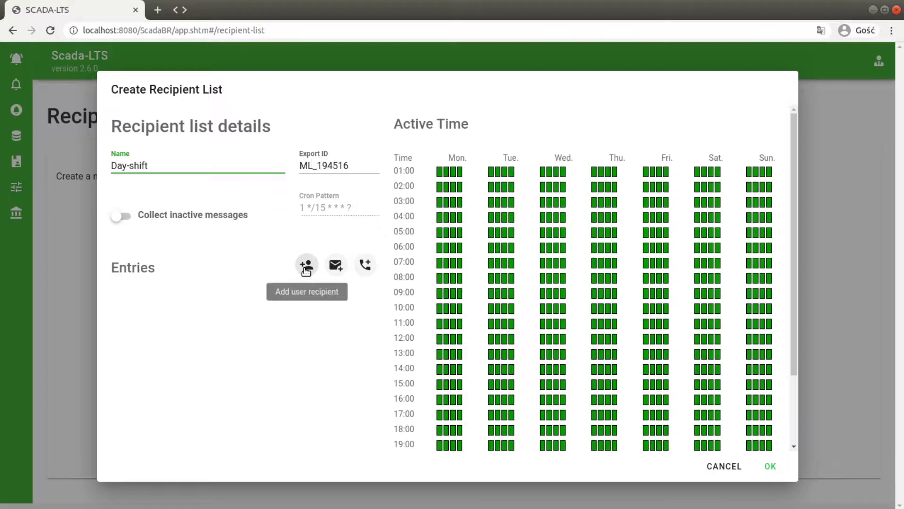
Add users admin and operator01 as recipients of the Day-shift list
left_click(306, 266)
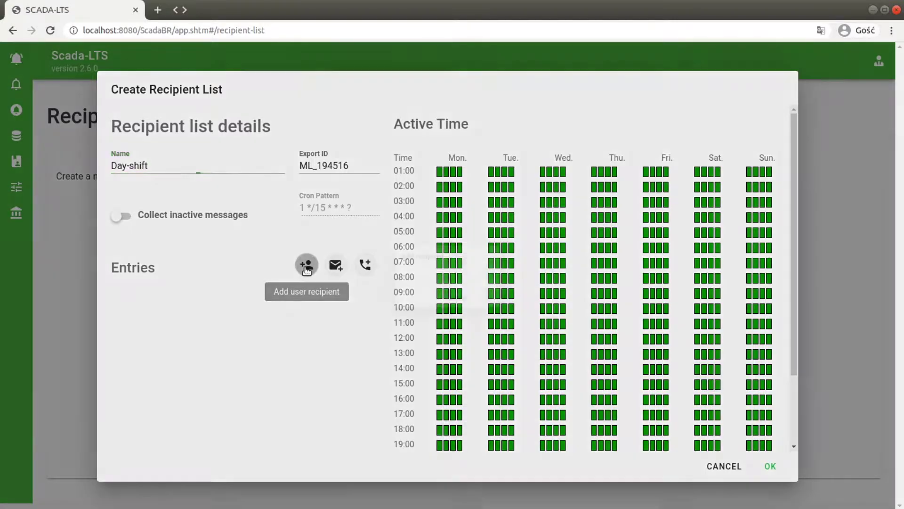
left_click(372, 277)
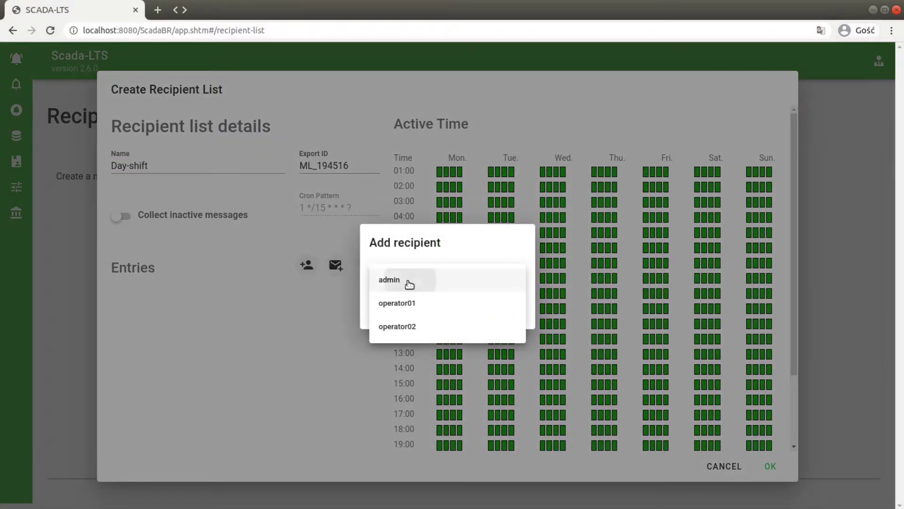
left_click(414, 283)
left_click(510, 316)
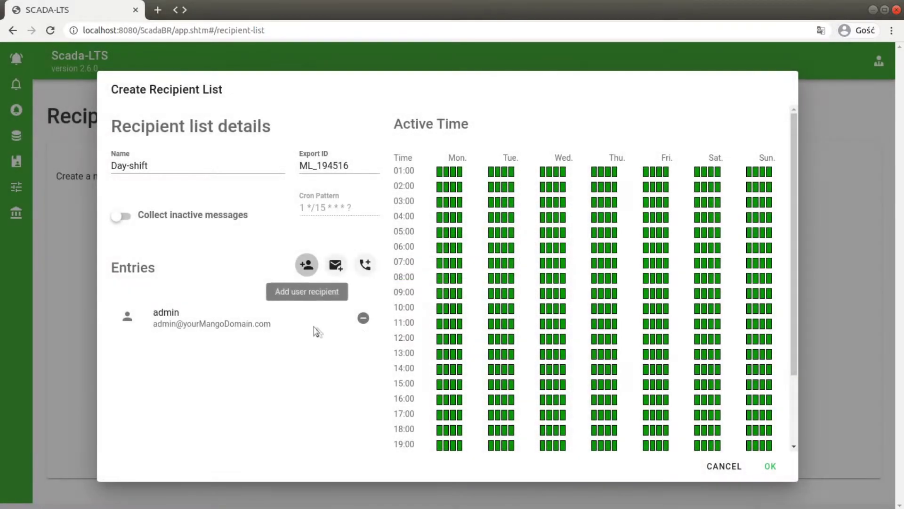
left_click(307, 267)
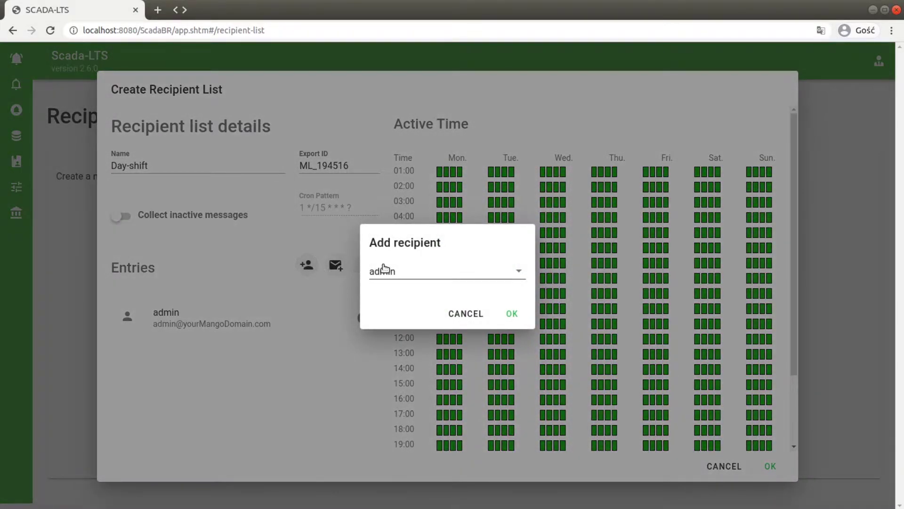
left_click(388, 278)
left_click(410, 314)
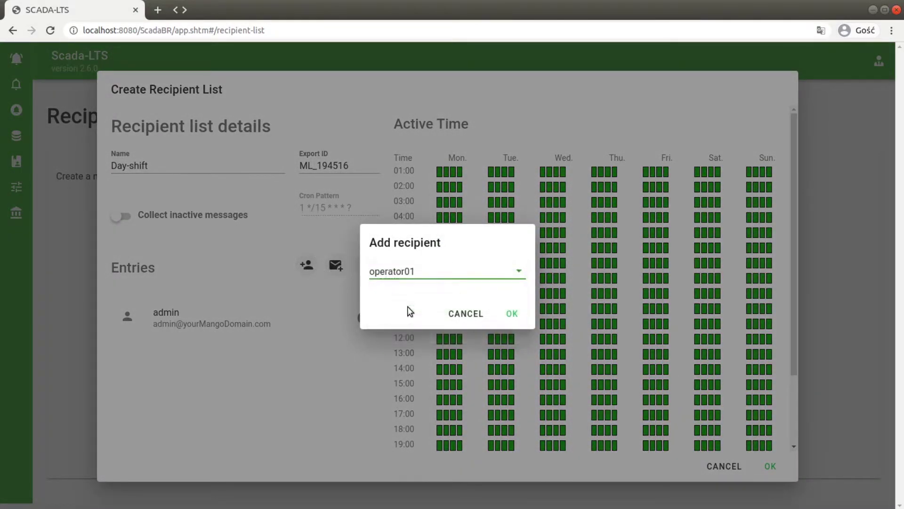
left_click(512, 316)
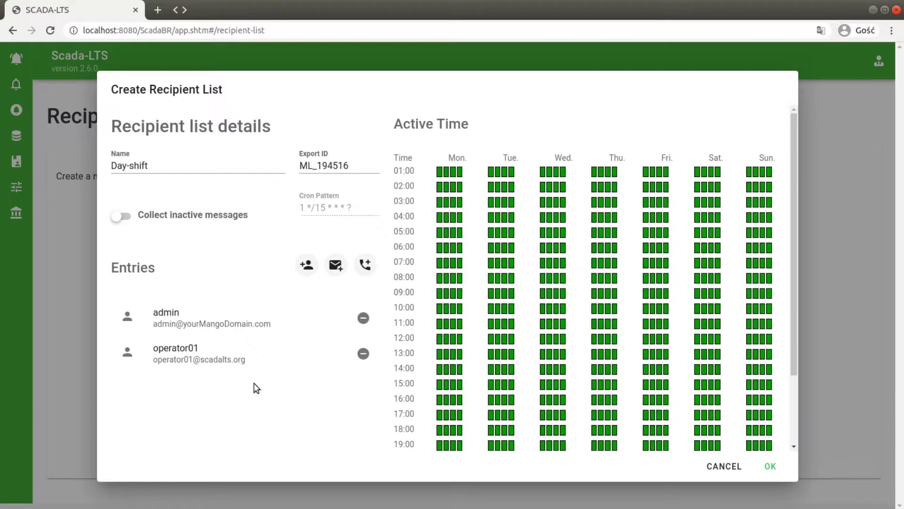
left_click(365, 264)
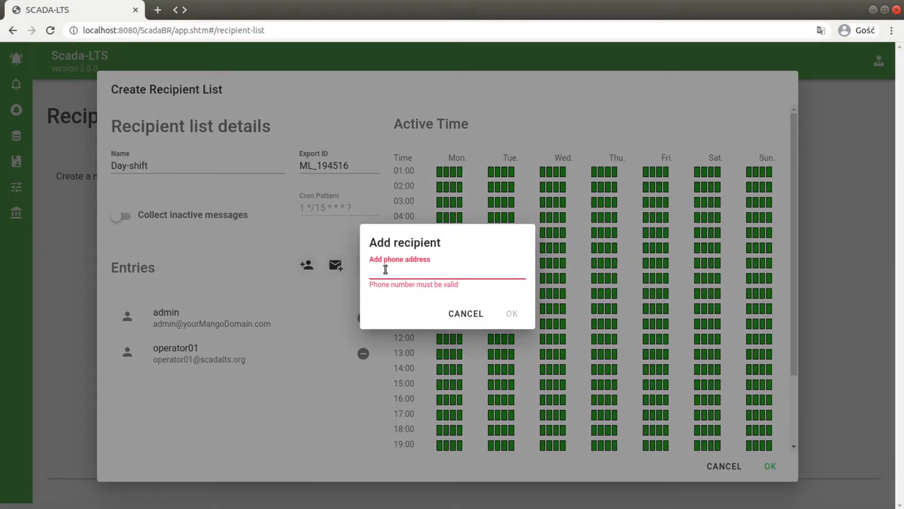
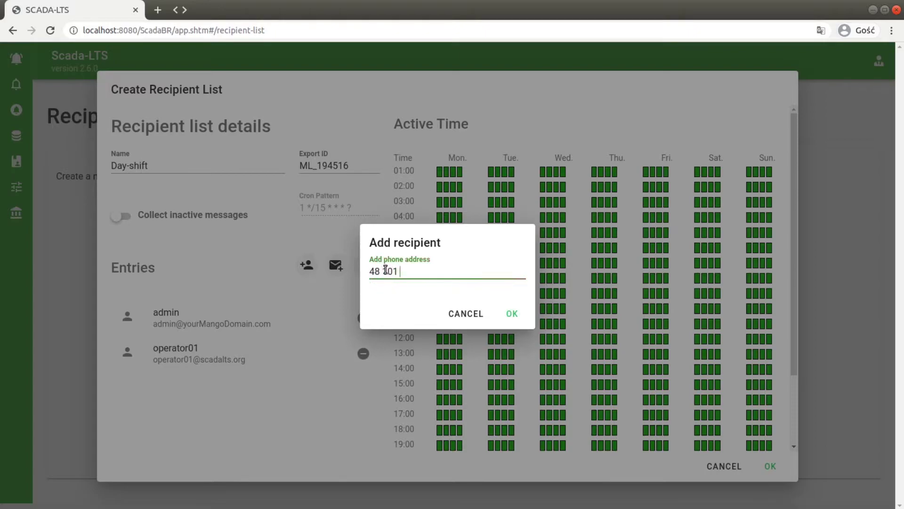
left_click(512, 311)
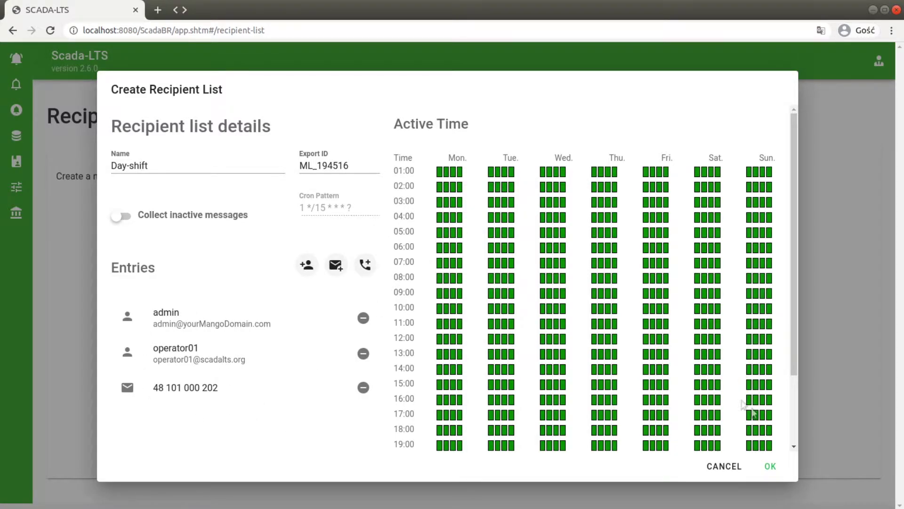
left_click(773, 466)
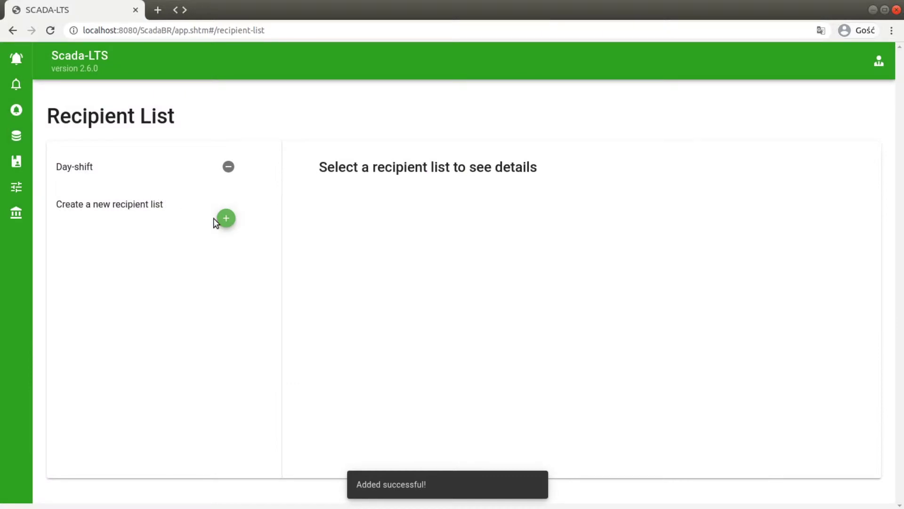
Create a recipient list named Night-shift and add admin as a user recipient
left_click(224, 218)
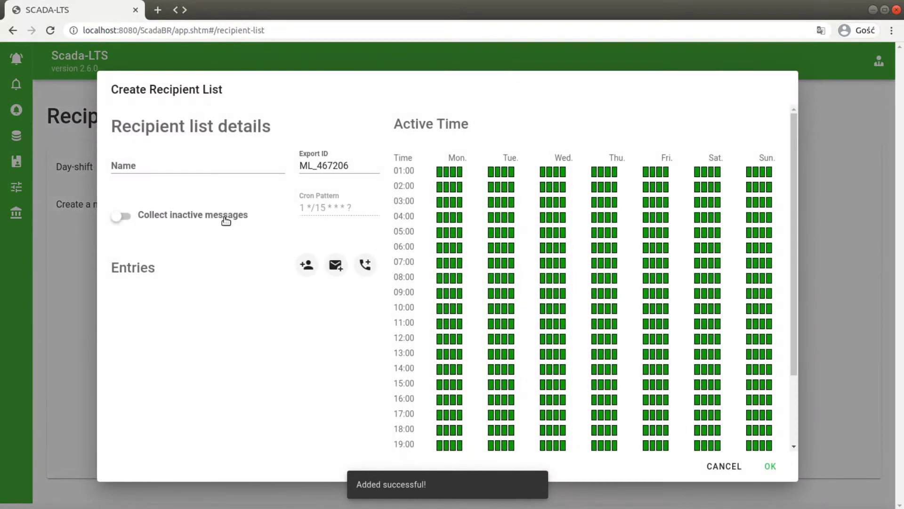
left_click(167, 171)
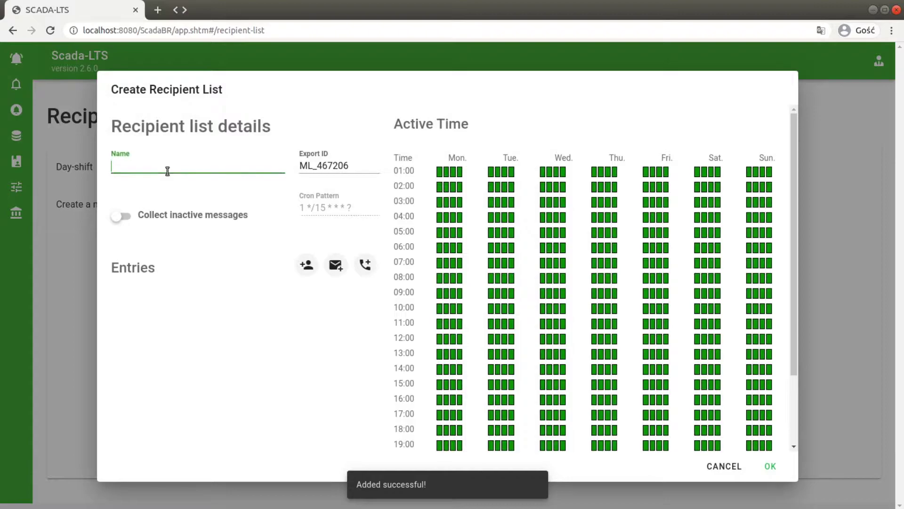
type("Ni")
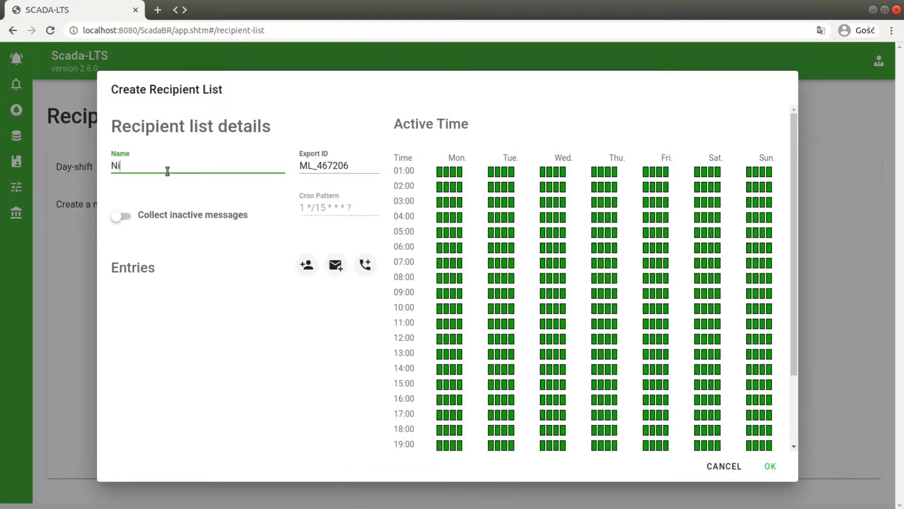
type("ght-s")
type("hift")
left_click(307, 264)
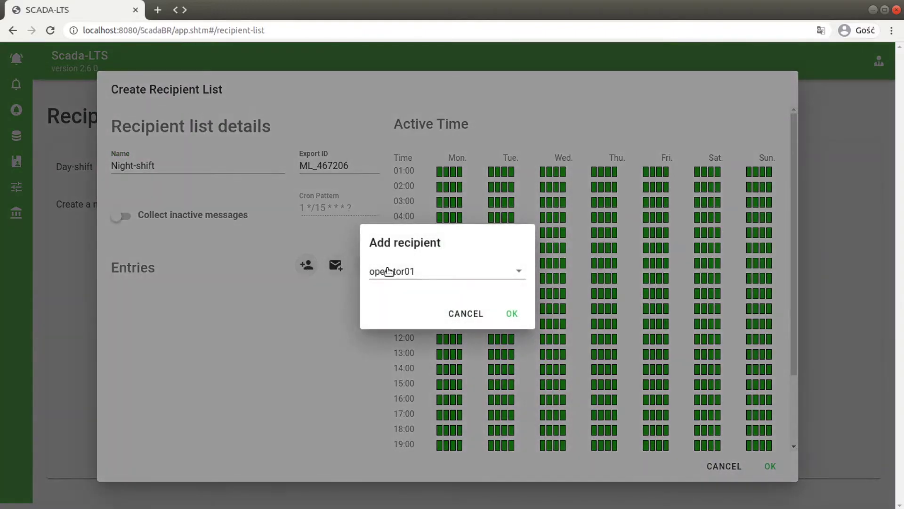
left_click(388, 271)
left_click(404, 281)
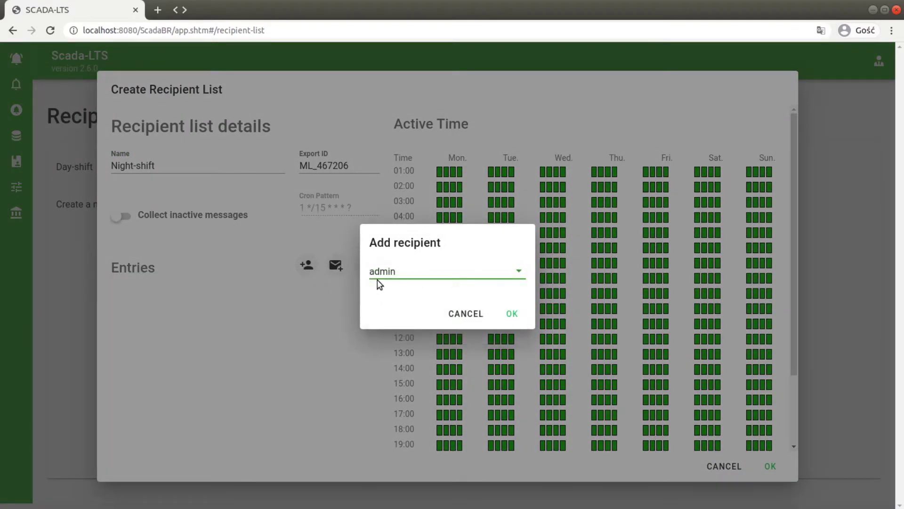
left_click(510, 315)
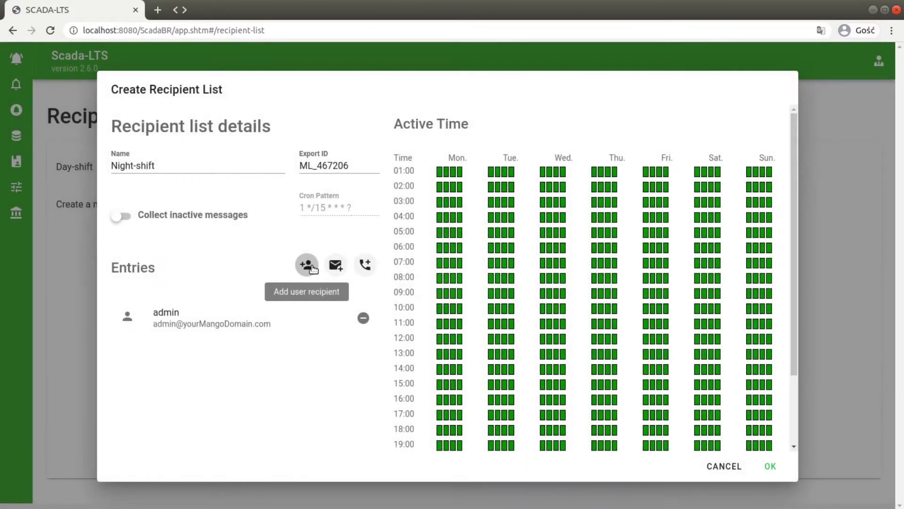
Choose operator02 as the next user recipient for Night-shift
left_click(308, 265)
left_click(404, 280)
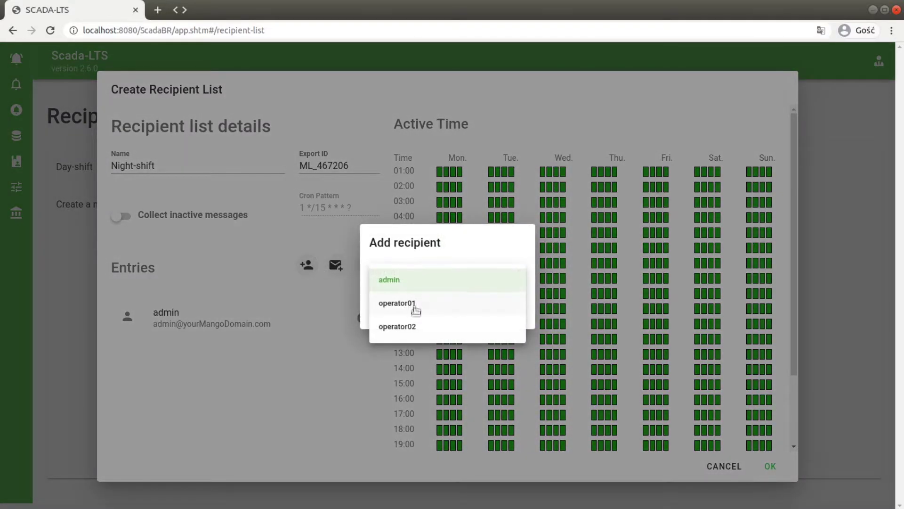
left_click(418, 327)
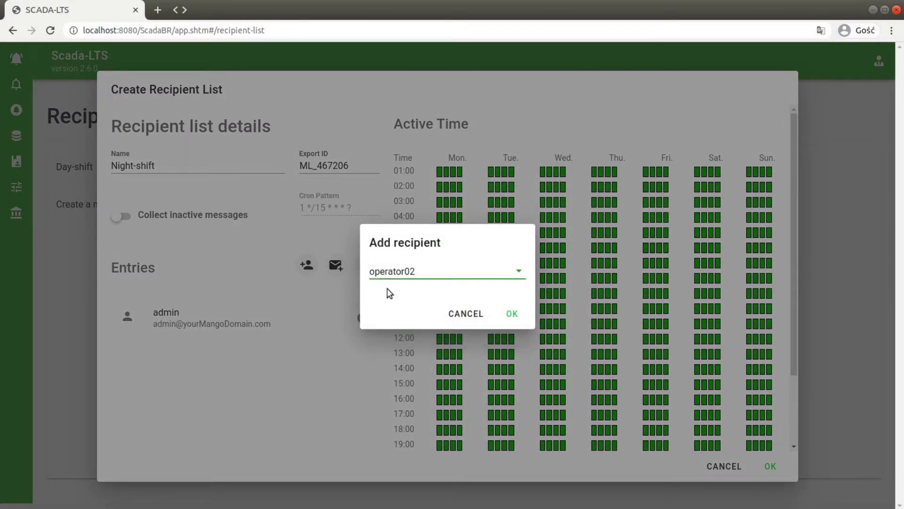
left_click(512, 313)
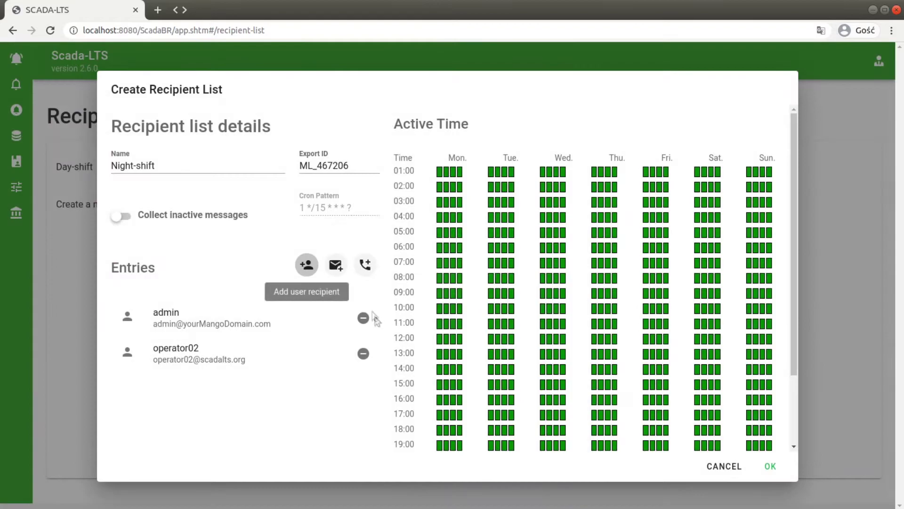
left_click(335, 265)
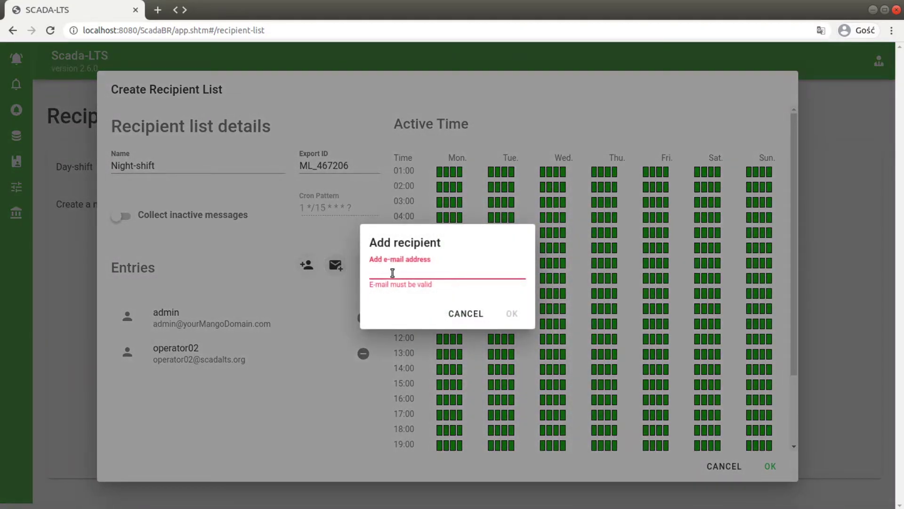
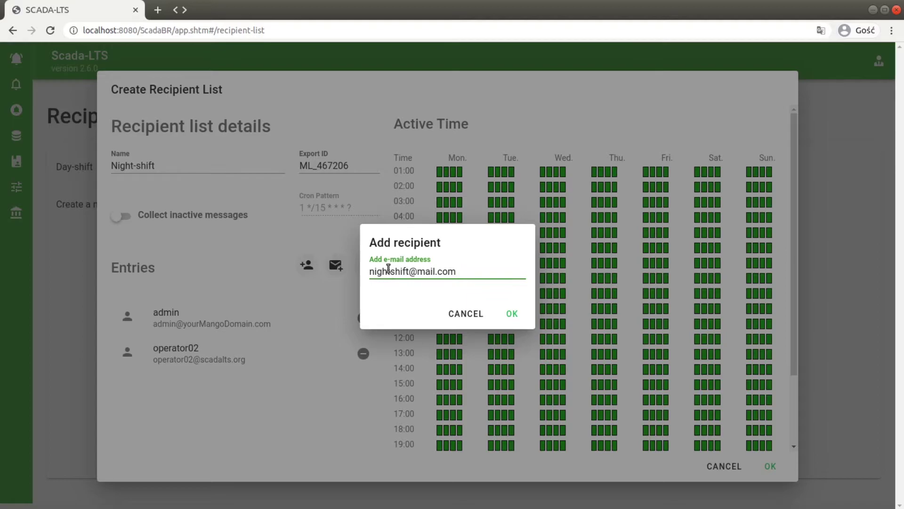
left_click(395, 290)
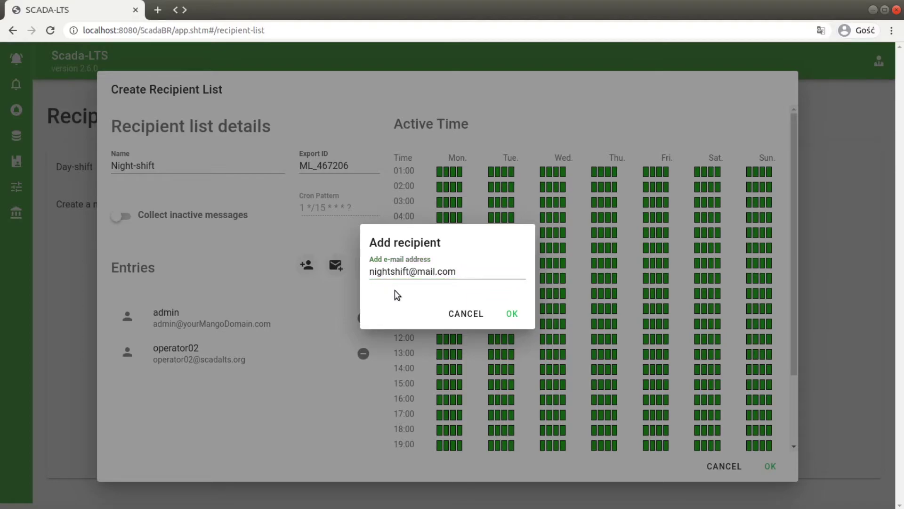
left_click(509, 317)
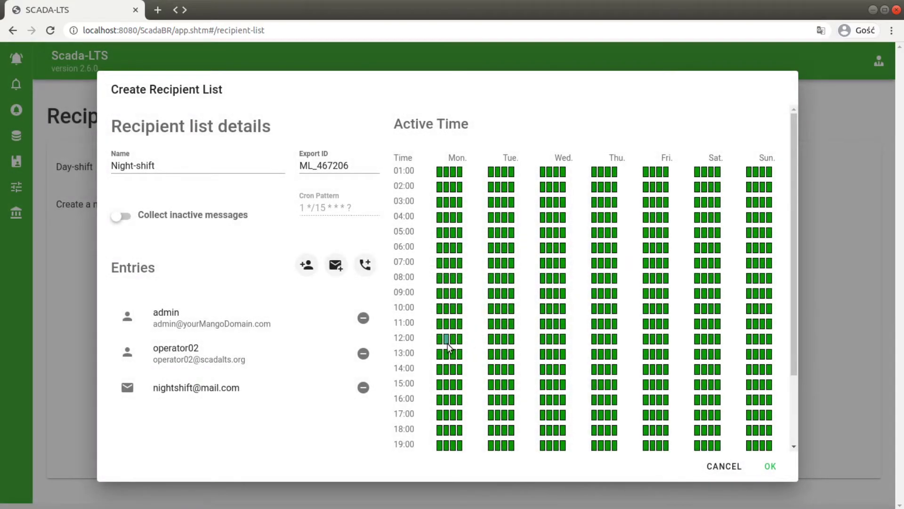
key("Return")
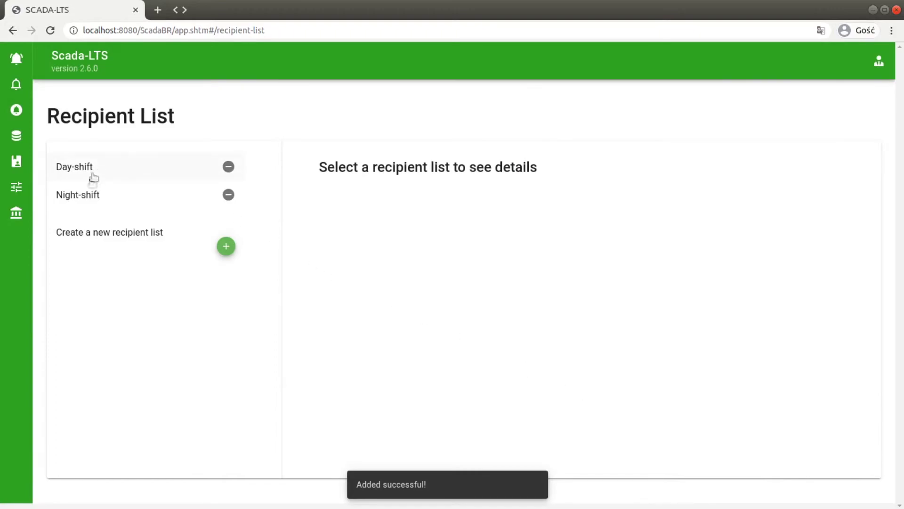
Show alarm notifications for Day-shift compared with Night-shift, with the Kraków and Tarnów sites expanded
left_click(98, 196)
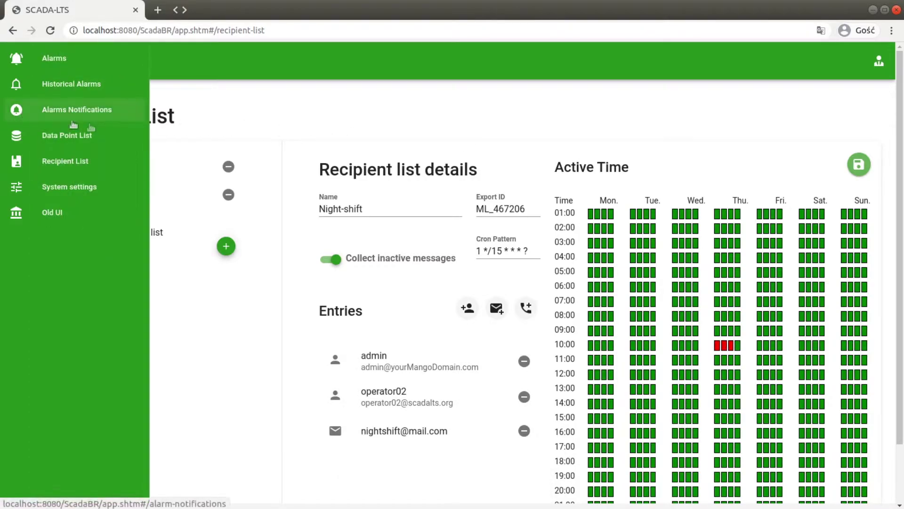
left_click(122, 117)
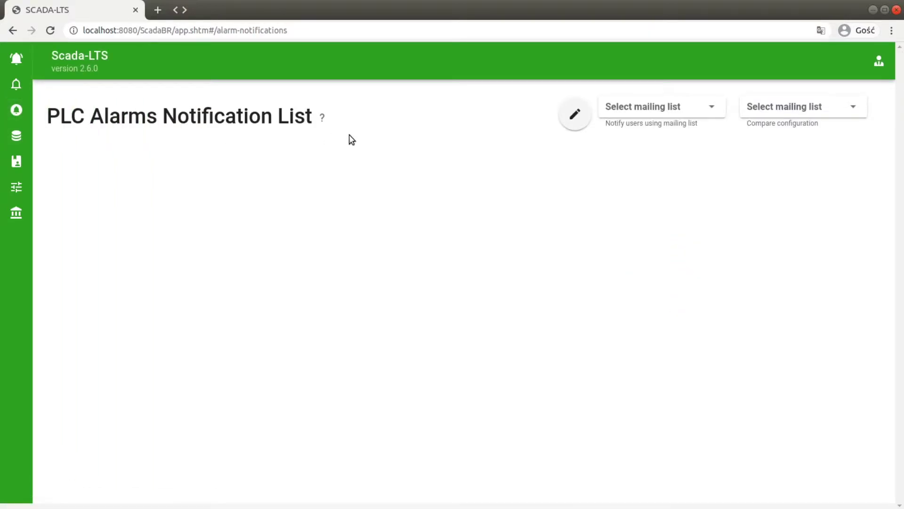
left_click(615, 115)
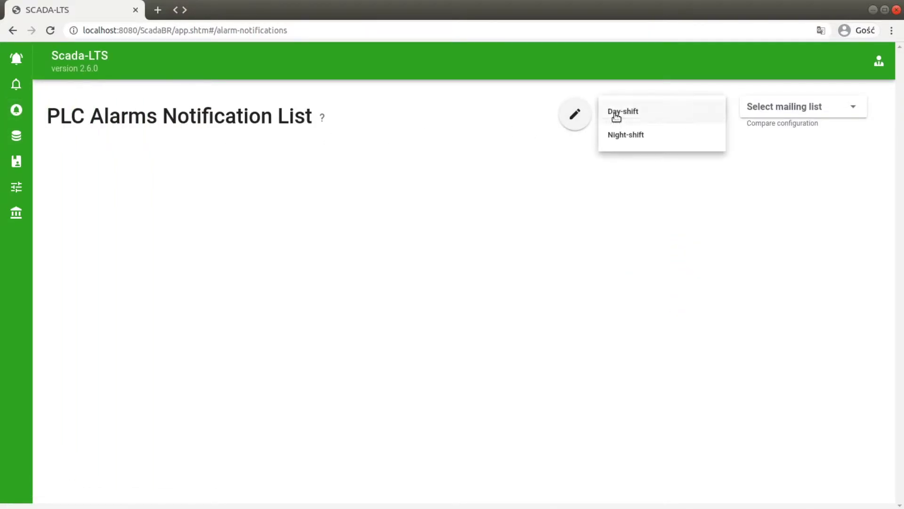
left_click(651, 112)
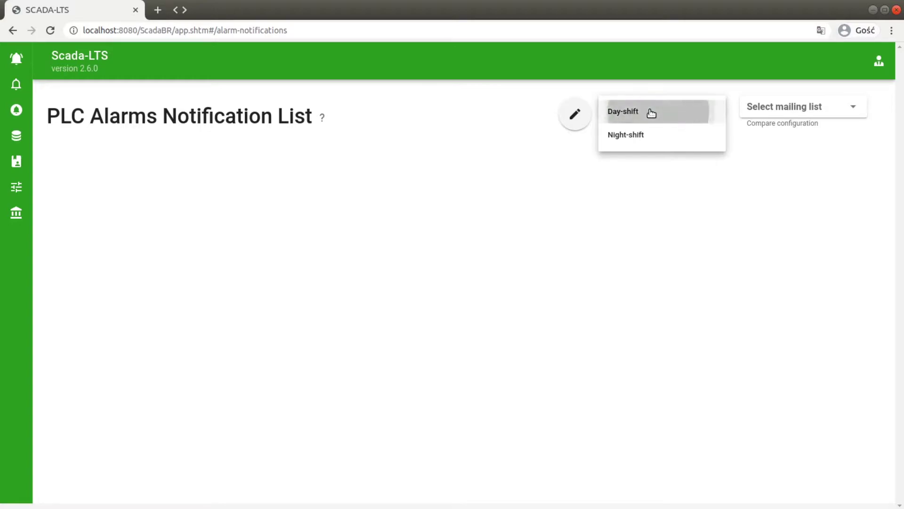
left_click(792, 106)
left_click(783, 135)
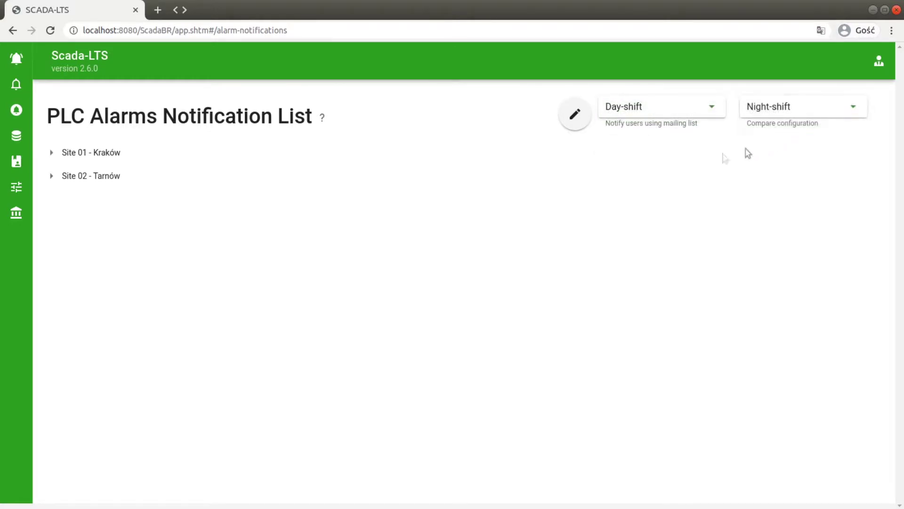
left_click(51, 152)
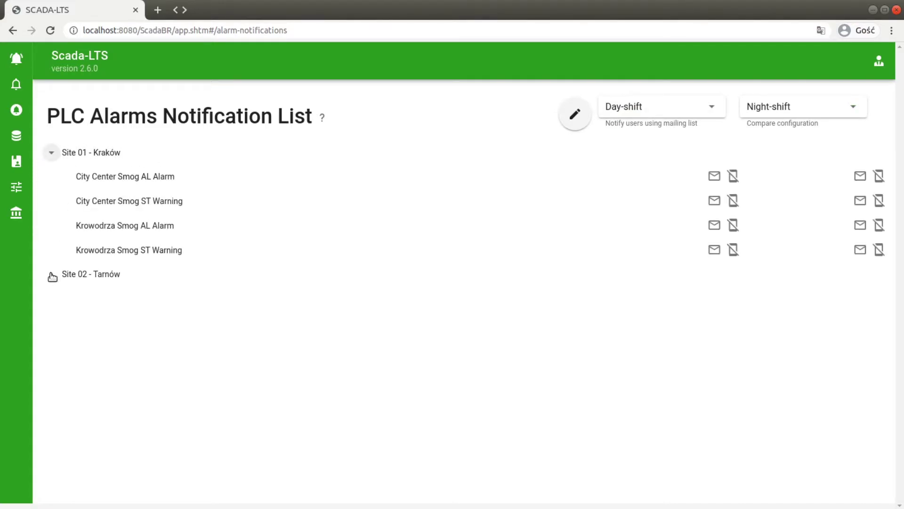
left_click(51, 274)
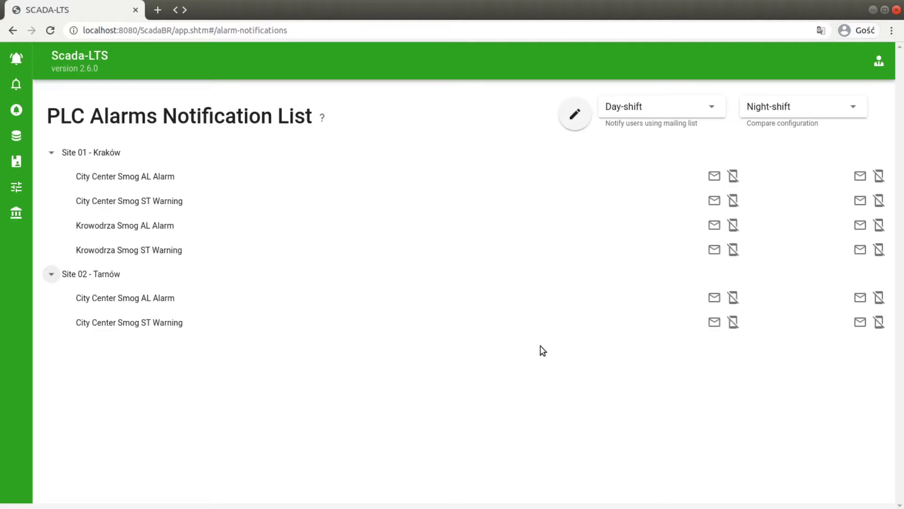
Give both shifts SMS on Kraków Smog AL Alarm, e-mail on ST Warning, both on Tarnów AL Alarm, and save
left_click(142, 176)
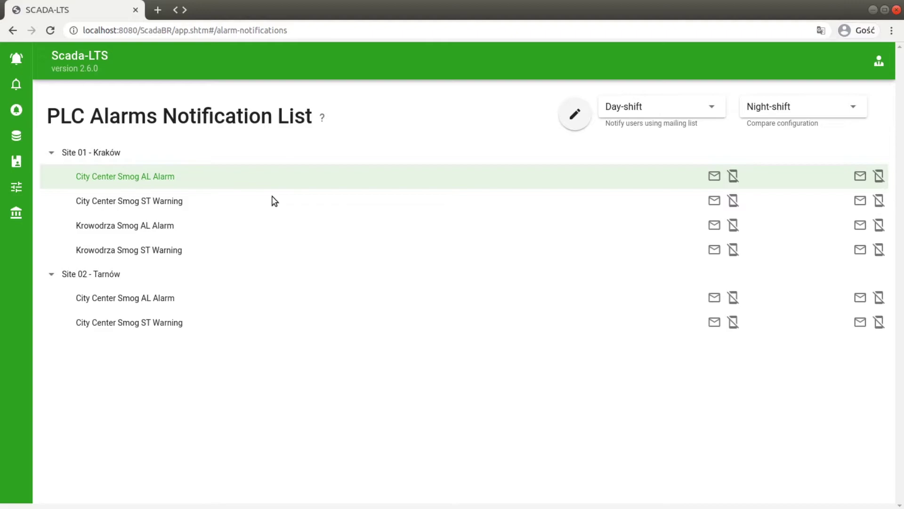
left_click(733, 176)
left_click(880, 176)
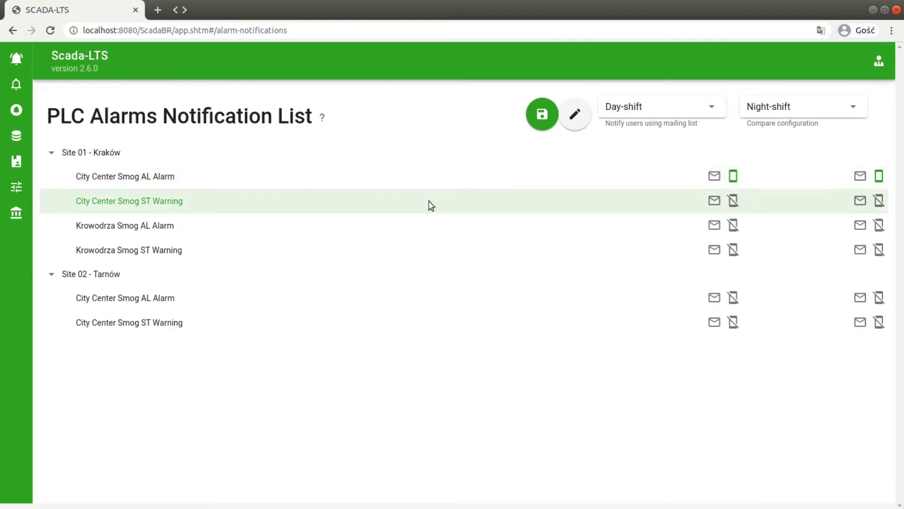
left_click(714, 201)
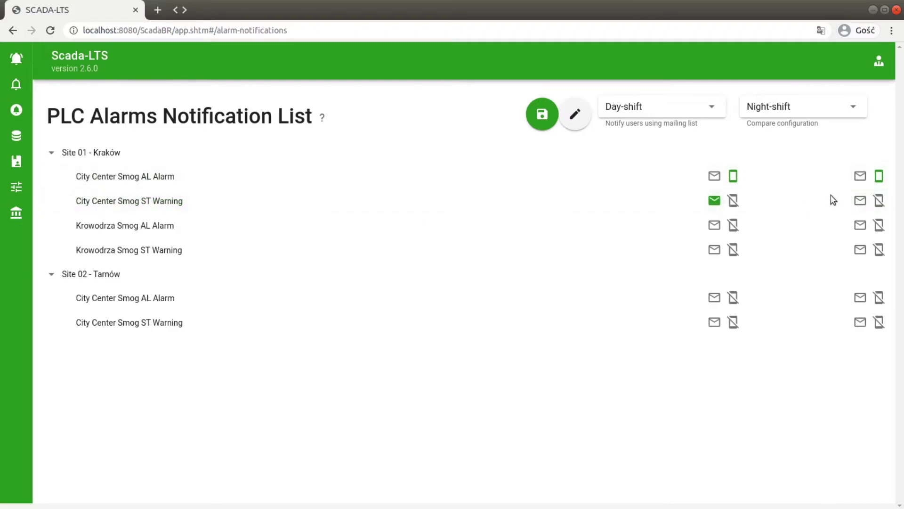
left_click(860, 201)
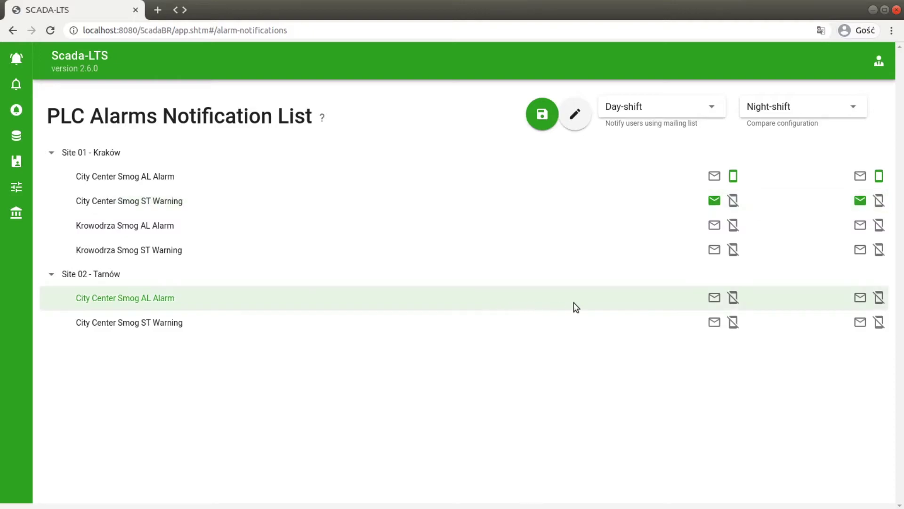
left_click(716, 299)
left_click(860, 298)
left_click(539, 115)
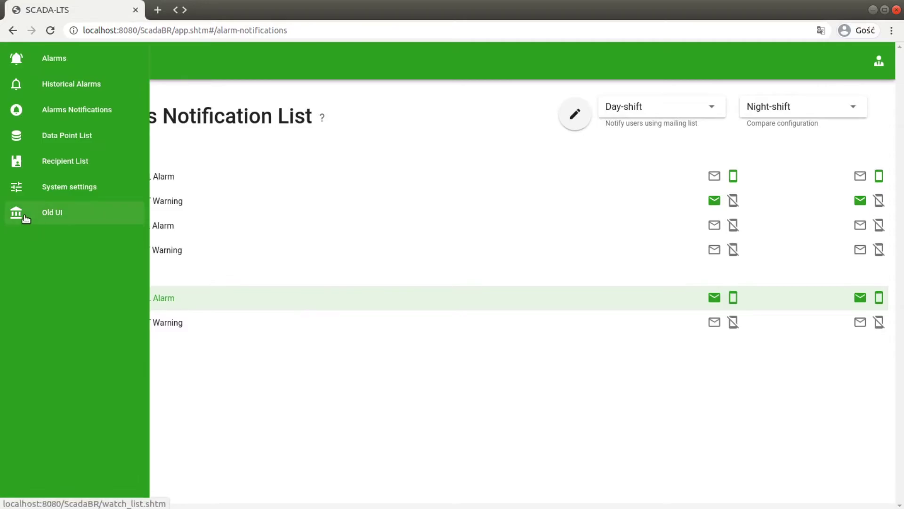
mouse_move(16, 135)
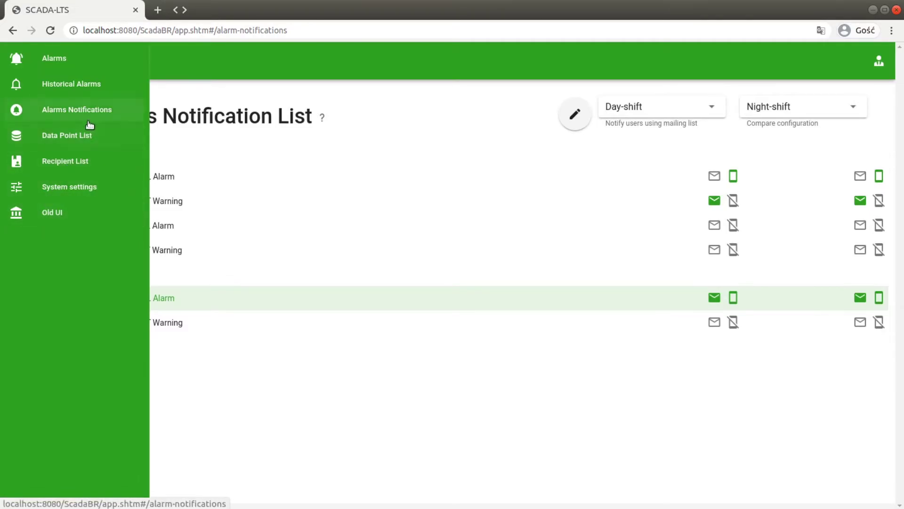
Set the City Center Smog ST Warning point to 1 from the Data Point List
left_click(88, 135)
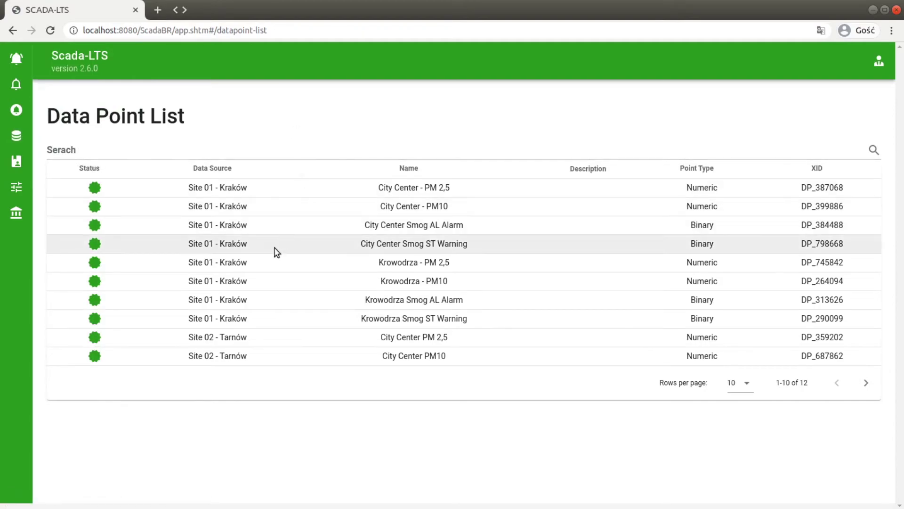
left_click(349, 244)
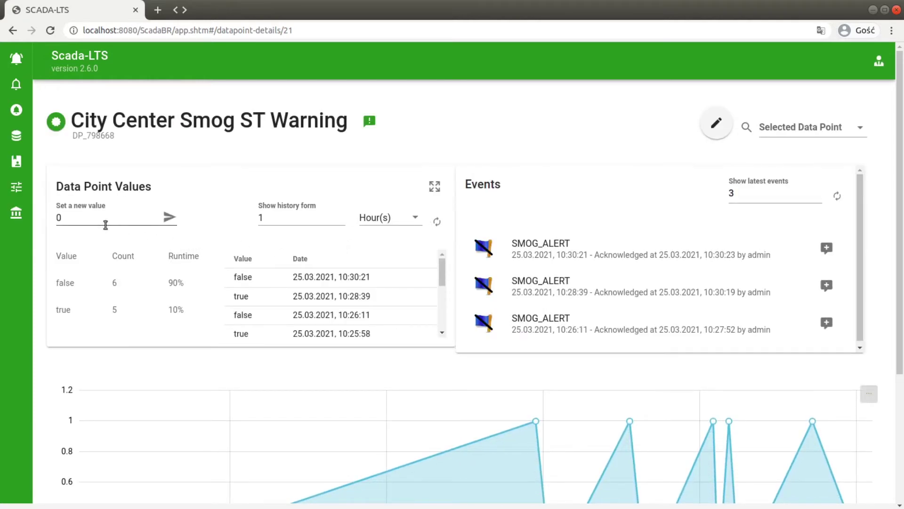
left_click(57, 216)
type("1")
left_click(170, 220)
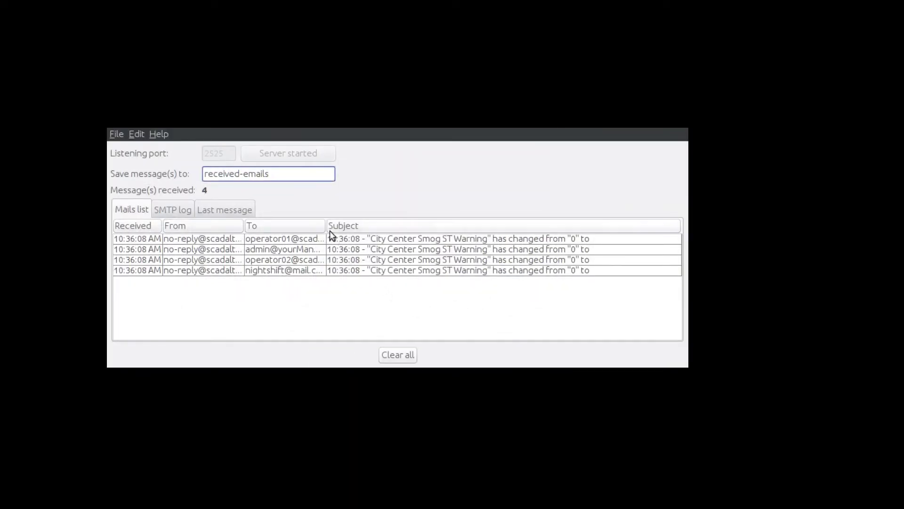
Widen FakeSMTP's To column to read the four alert e-mails' full recipient addresses
left_click_drag(327, 227, 393, 214)
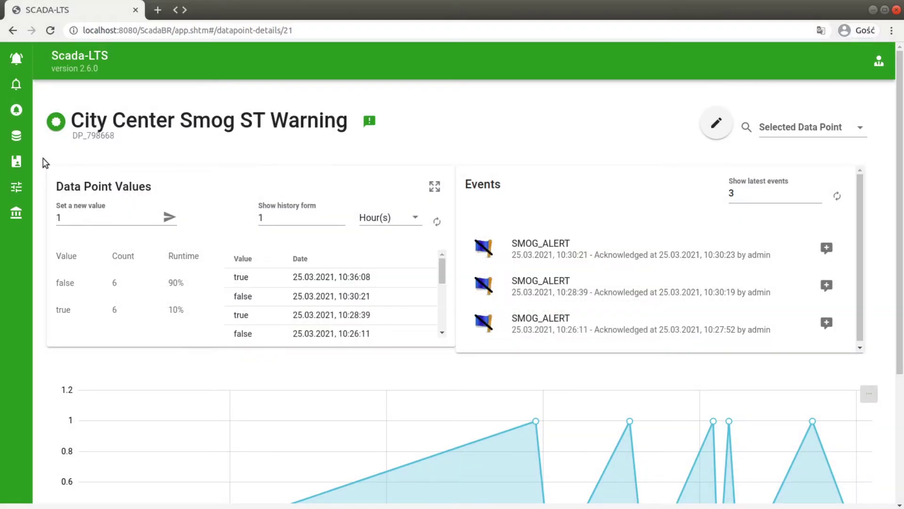
Replace the City Center Smog AL Alarm point's value 0 with 1 and send it
left_click(37, 135)
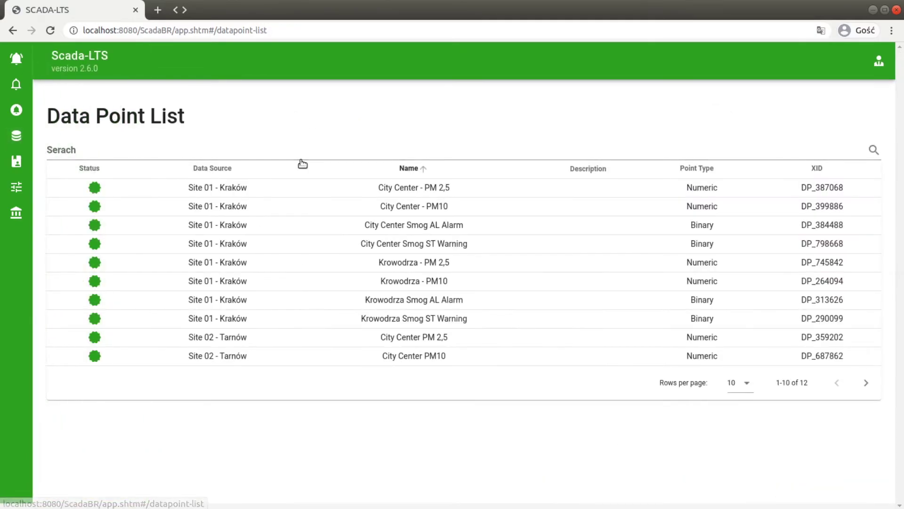
left_click(286, 225)
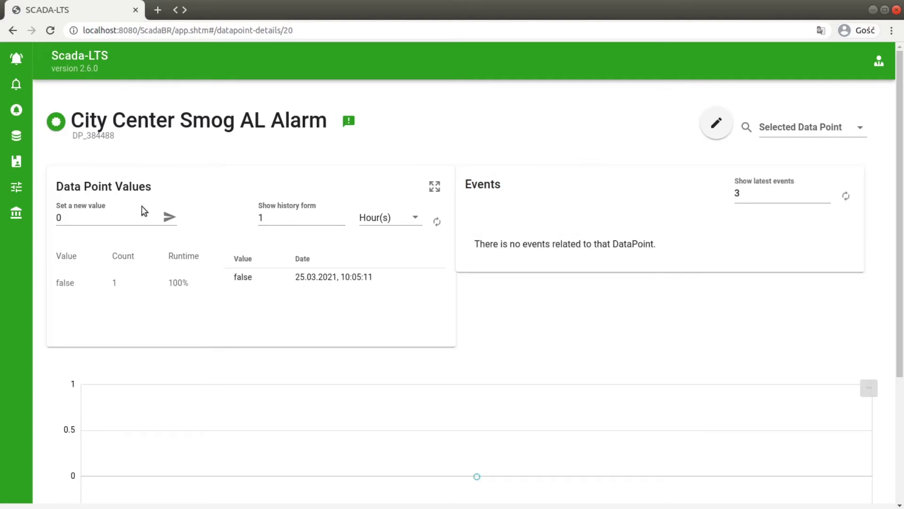
left_click(98, 214)
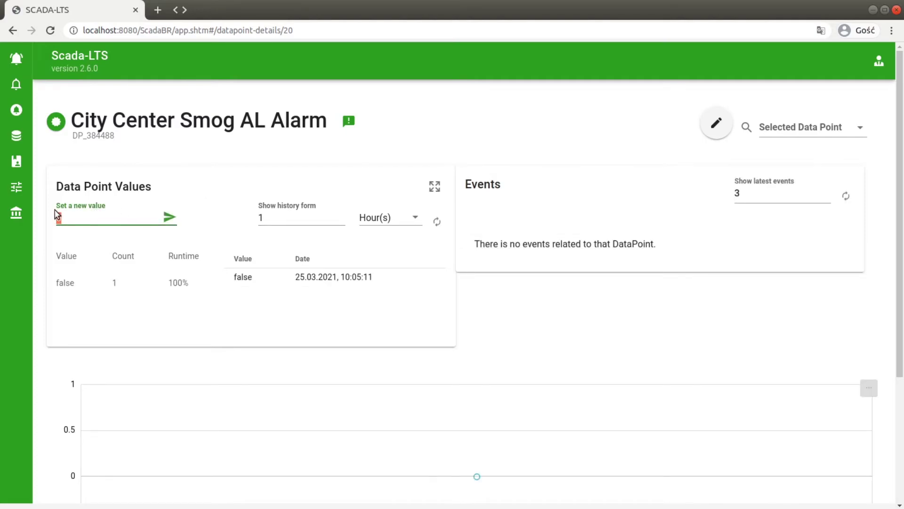
key("BackSpace")
type("1")
left_click(170, 217)
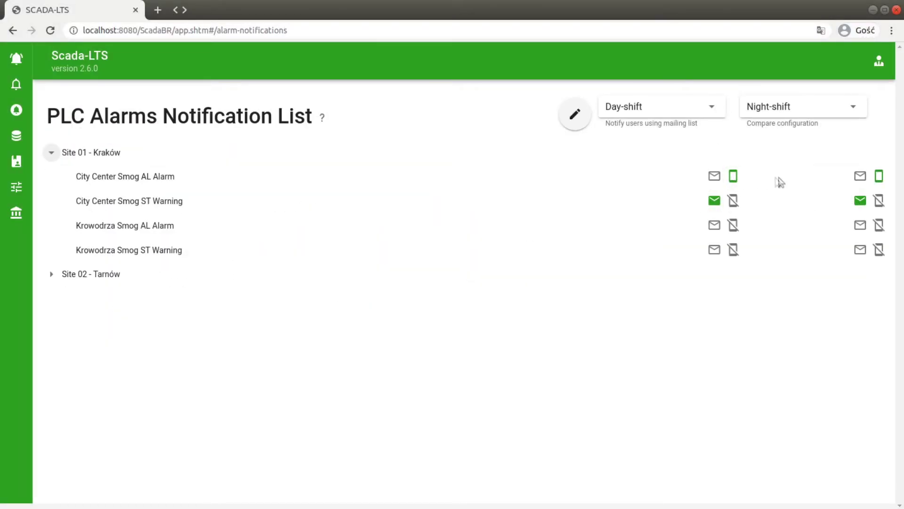
Acknowledge both active Kraków alarms, then send value 1 to Tarnów's City Center Smog AL Alarm
left_click(51, 273)
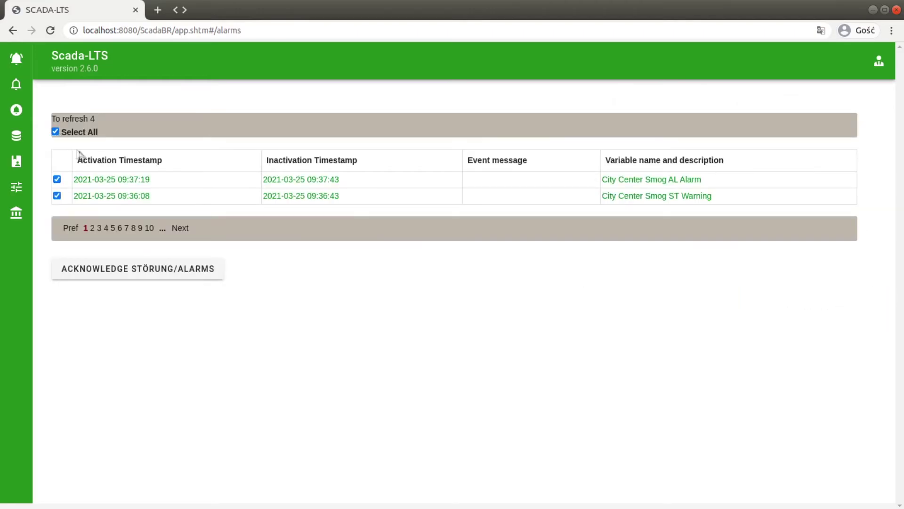
left_click(119, 272)
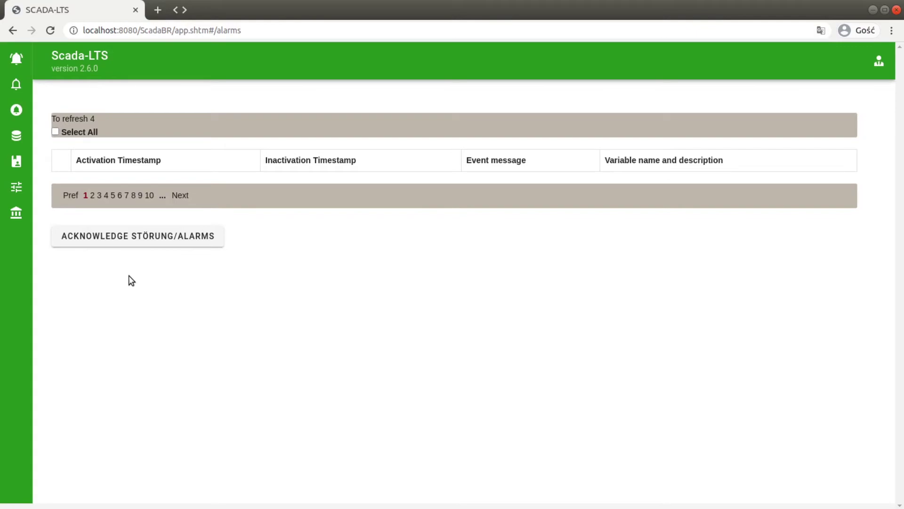
left_click(17, 136)
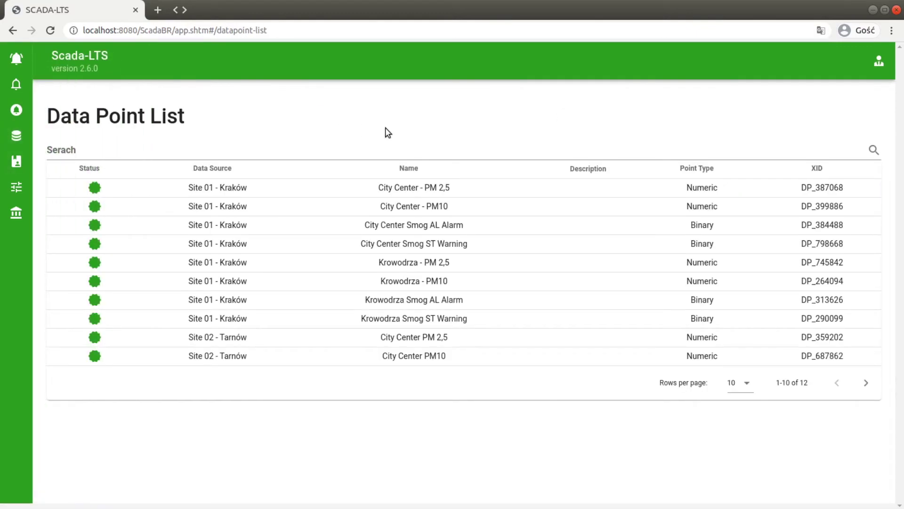
left_click(290, 154)
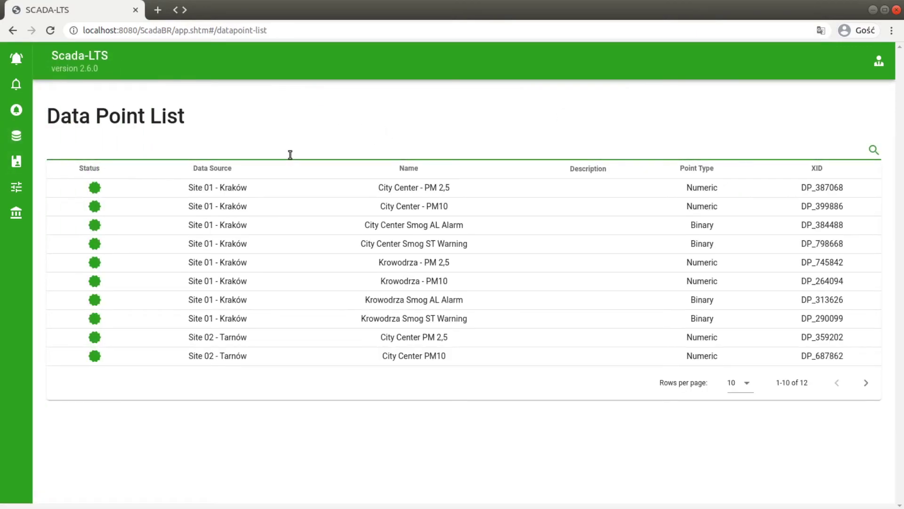
type("Tar")
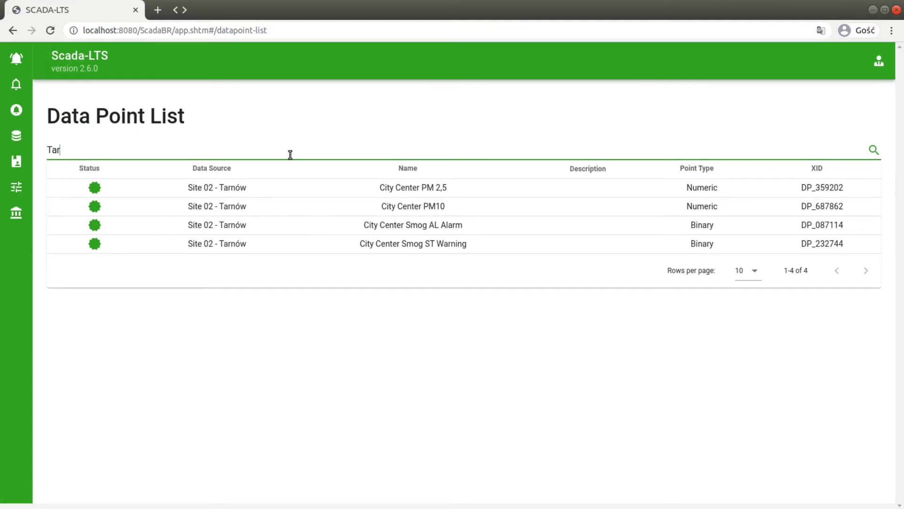
left_click(332, 237)
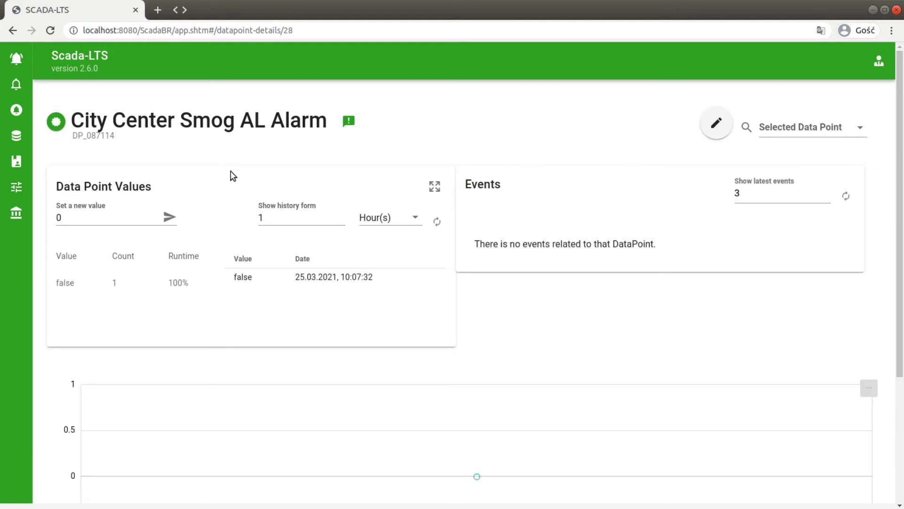
double_click(56, 217)
type("1")
left_click(170, 219)
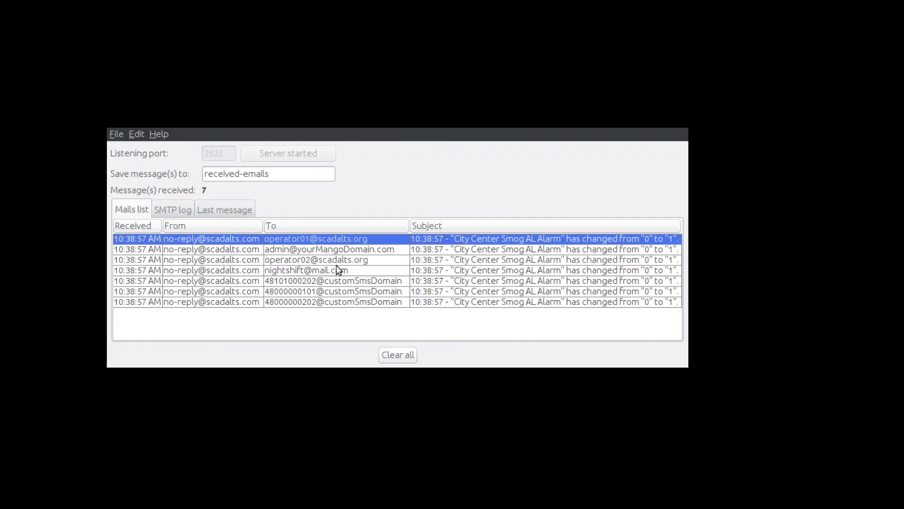
left_click(336, 270)
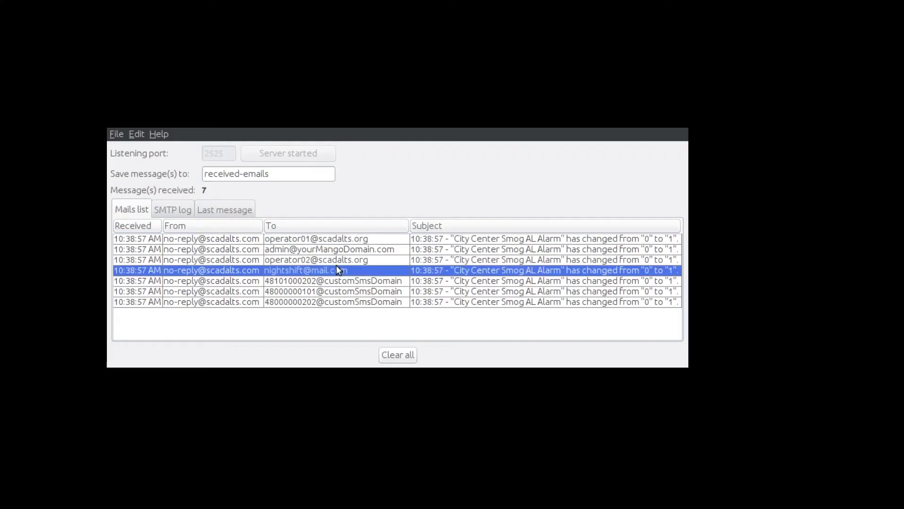
left_click(329, 282)
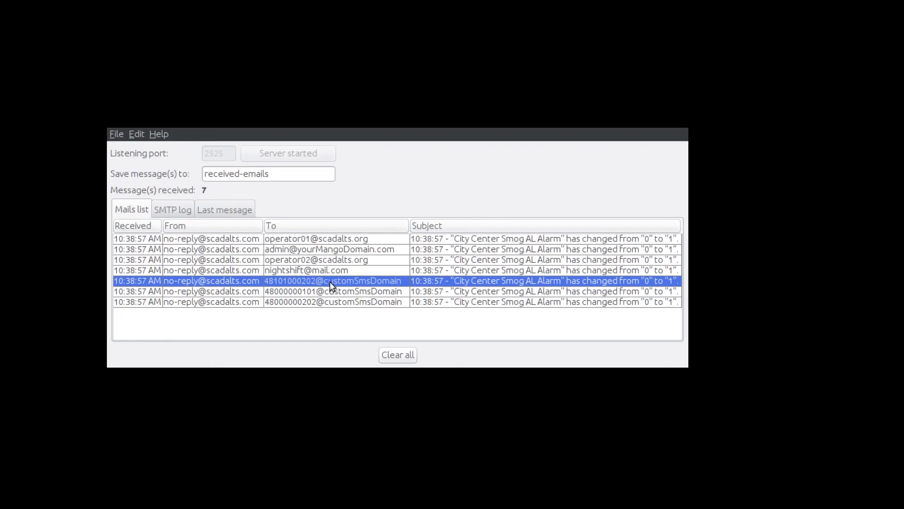
left_click(337, 291)
left_click(339, 302)
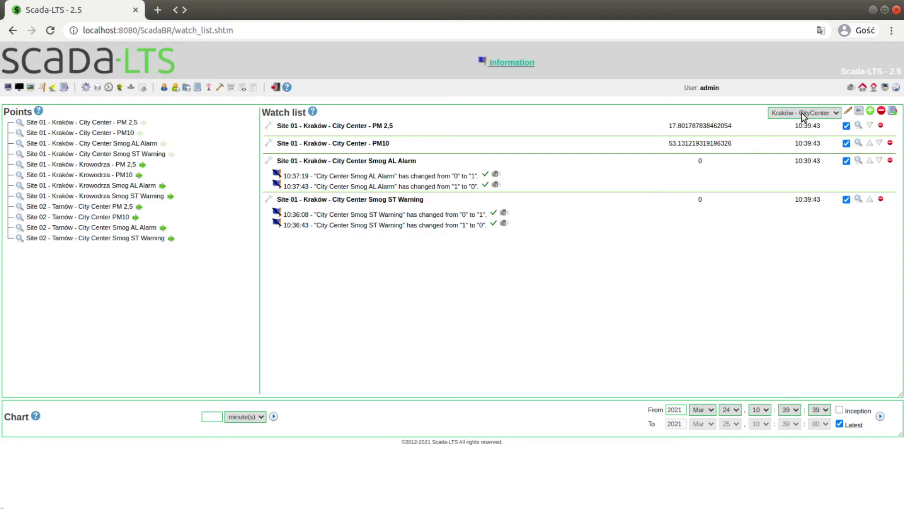
Show the Tarnów watch list and expand the Kraków AL Alarm and ST Warning handlers
left_click(799, 145)
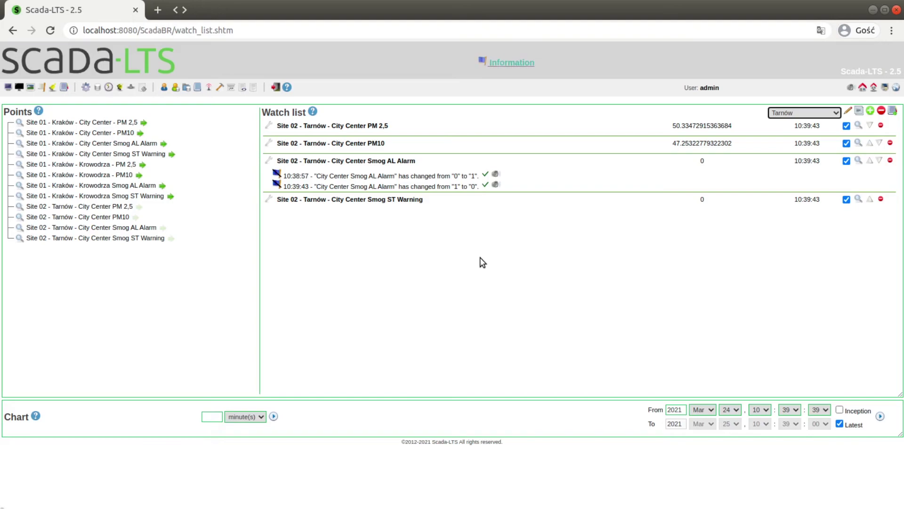
left_click(85, 88)
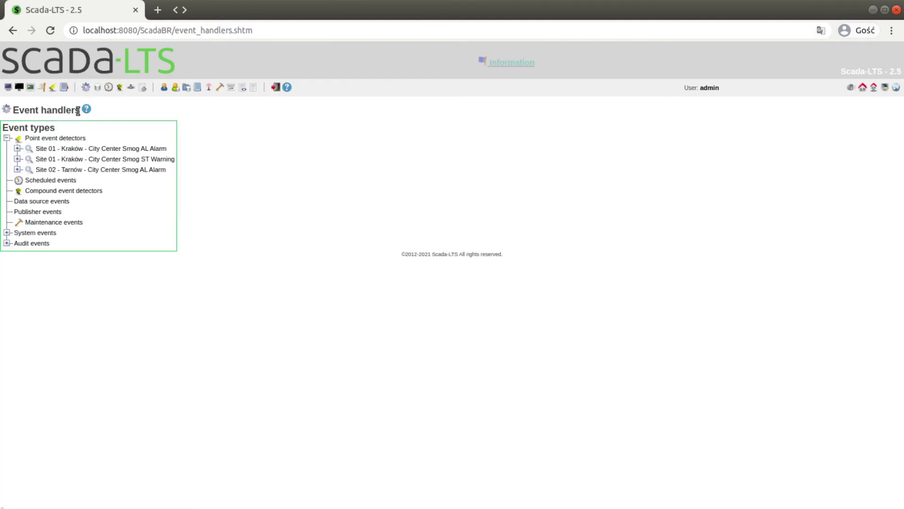
left_click(17, 148)
left_click(28, 159)
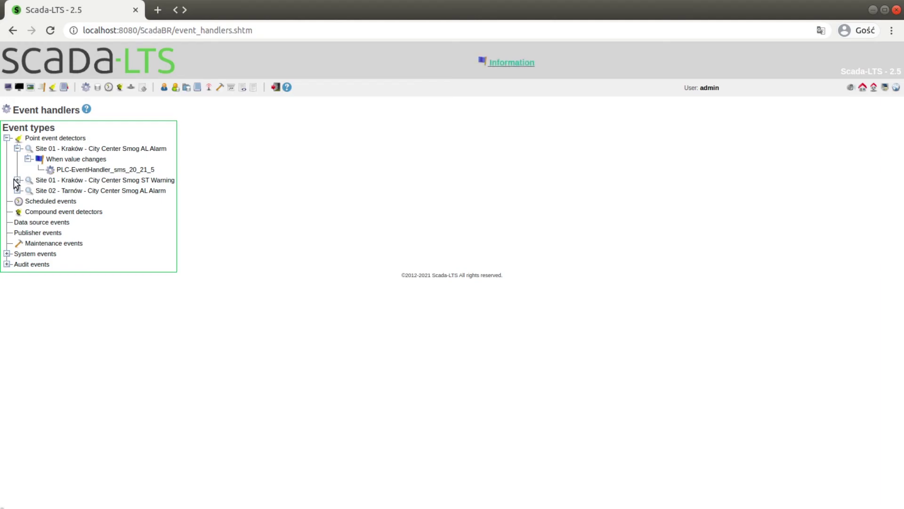
left_click(18, 180)
left_click(28, 191)
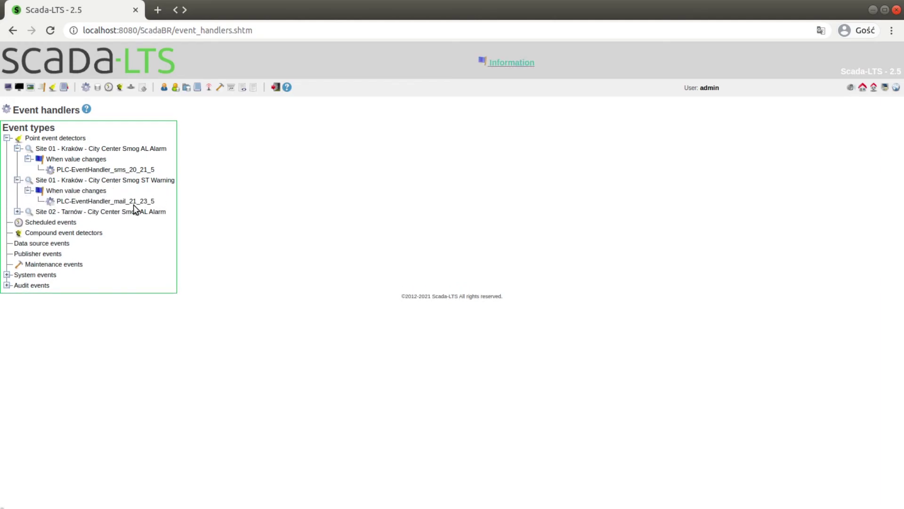
Confirm Tarnów AL Alarm's PLC-EventHandler_sms_28_25_5 notifies Day-shift and Night-shift
left_click(18, 211)
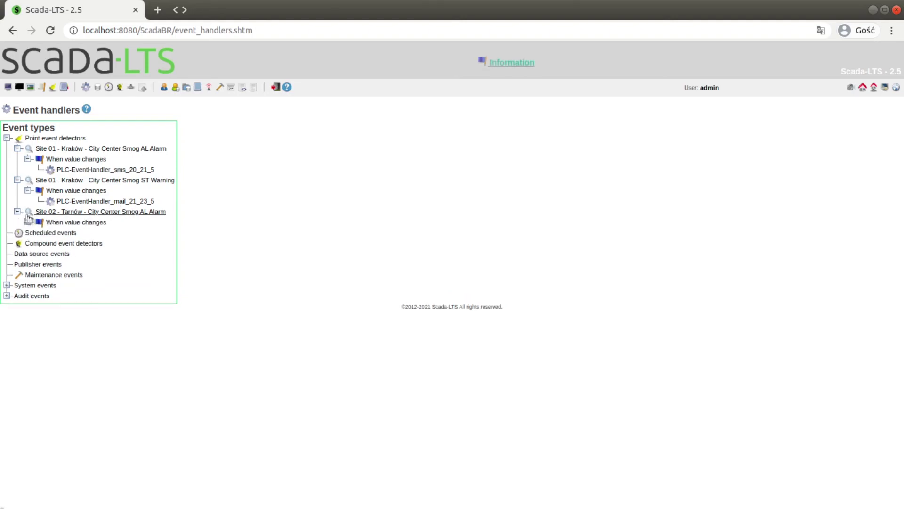
left_click(28, 222)
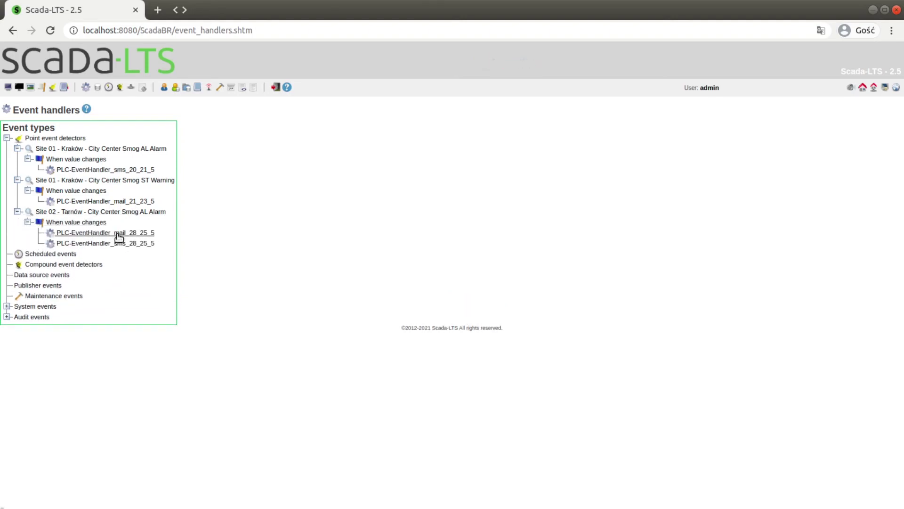
left_click(120, 244)
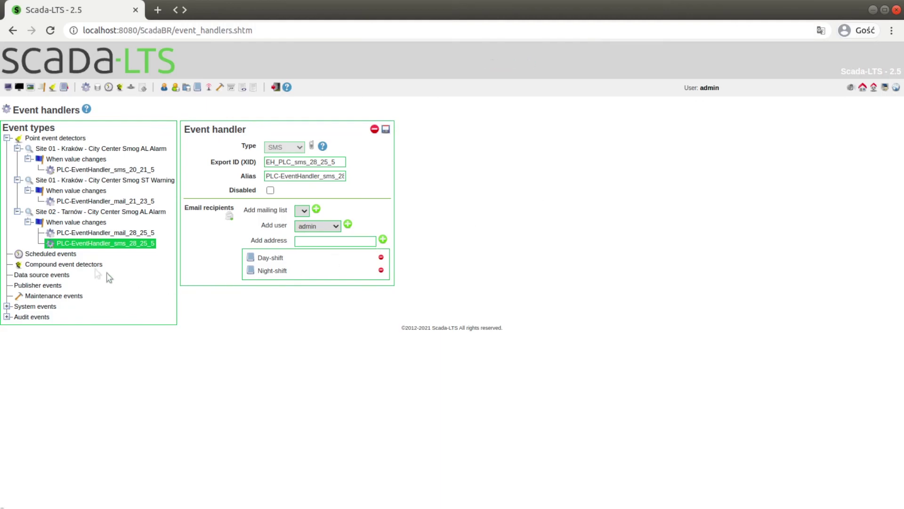
left_click(61, 233)
left_click(53, 86)
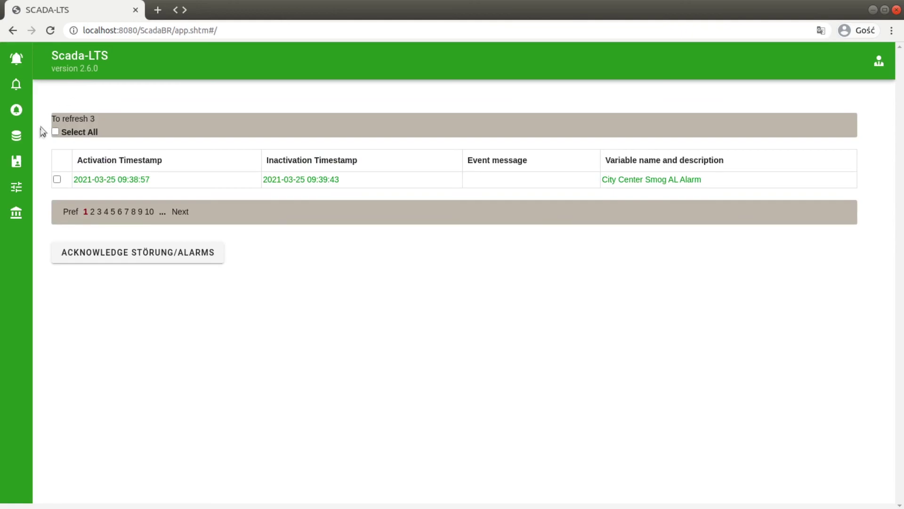
Check that Email settings use SMTP host localhost on port 2525
mouse_move(16, 187)
left_click(33, 188)
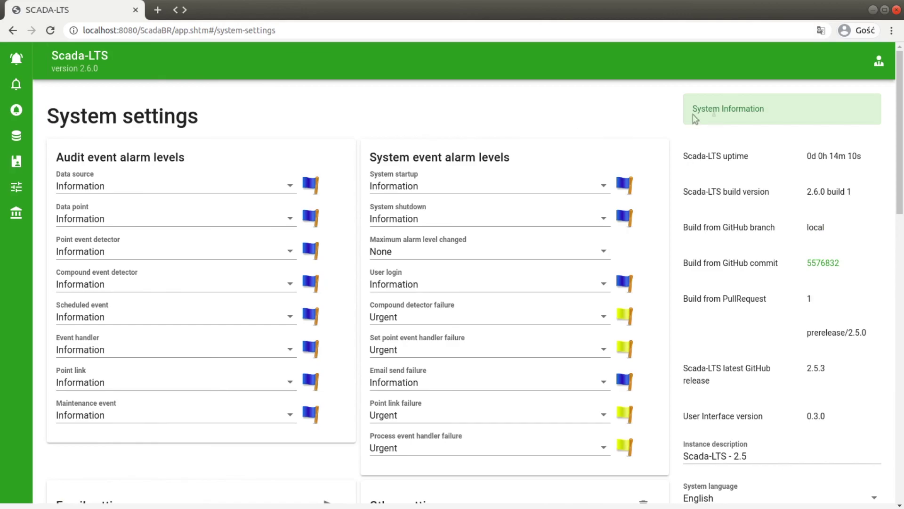
left_click_drag(899, 94, 902, 222)
left_click(103, 169)
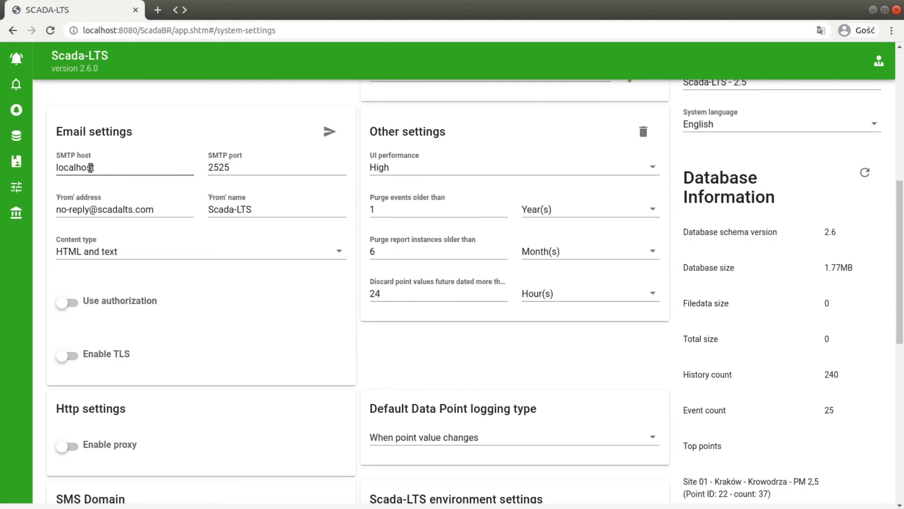
left_click(245, 167)
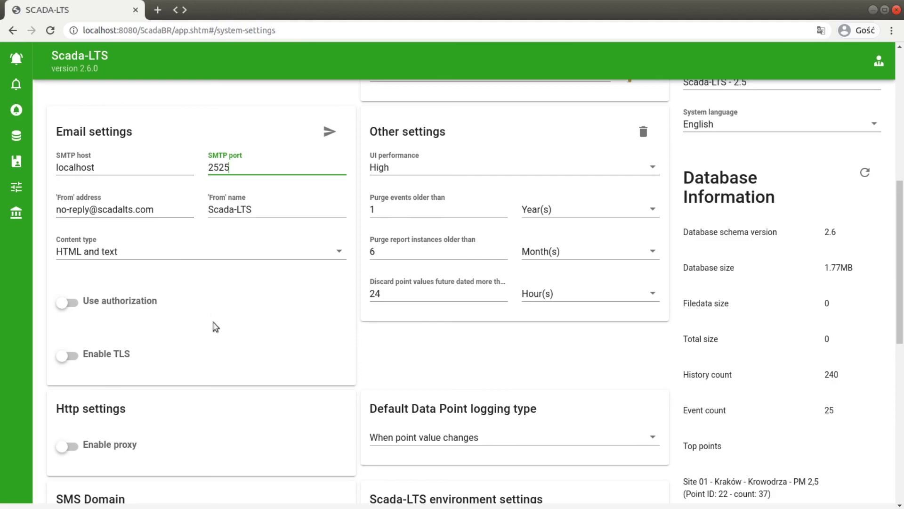
left_click(233, 282)
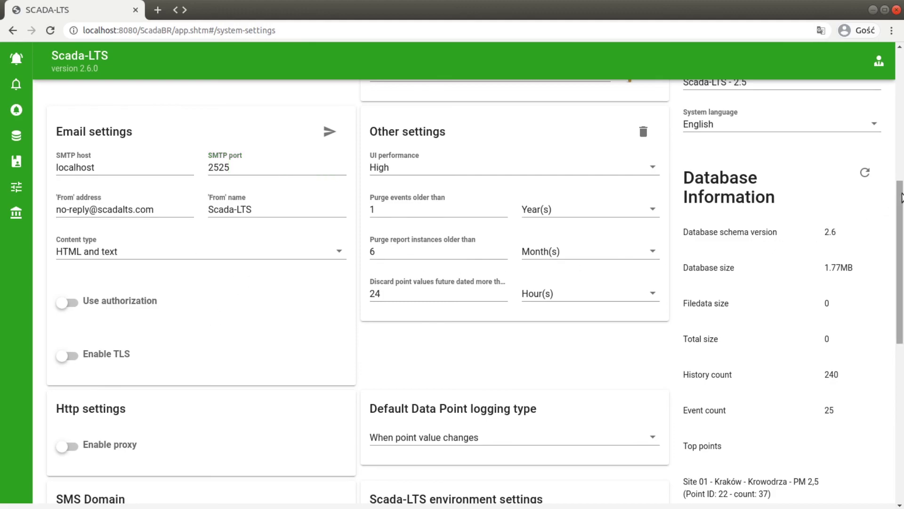
left_click_drag(899, 201, 900, 277)
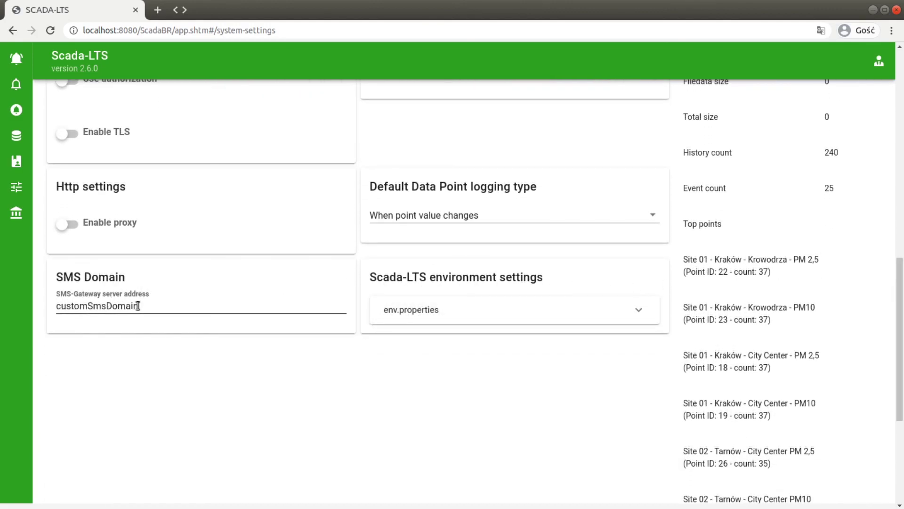
Inspect the SMS Domain field, set to customSmsDomain
left_click_drag(138, 305, 59, 306)
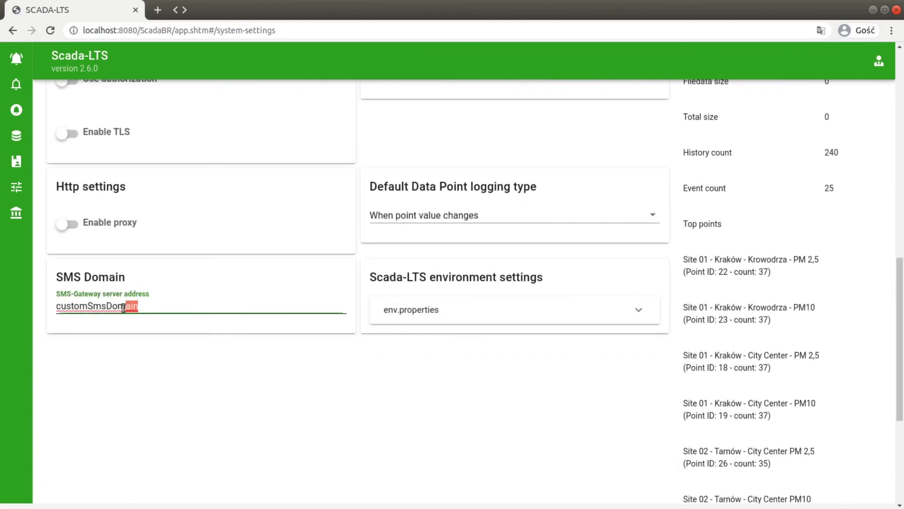
left_click(106, 364)
left_click(224, 307)
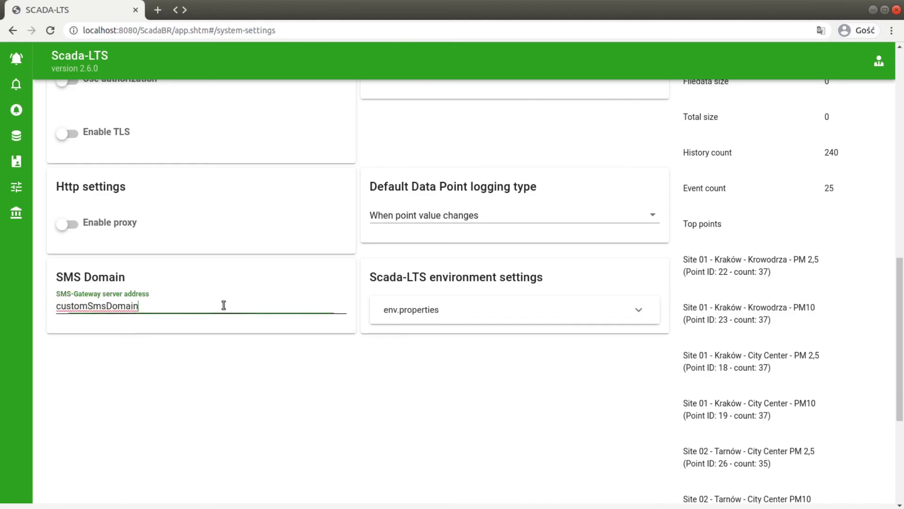